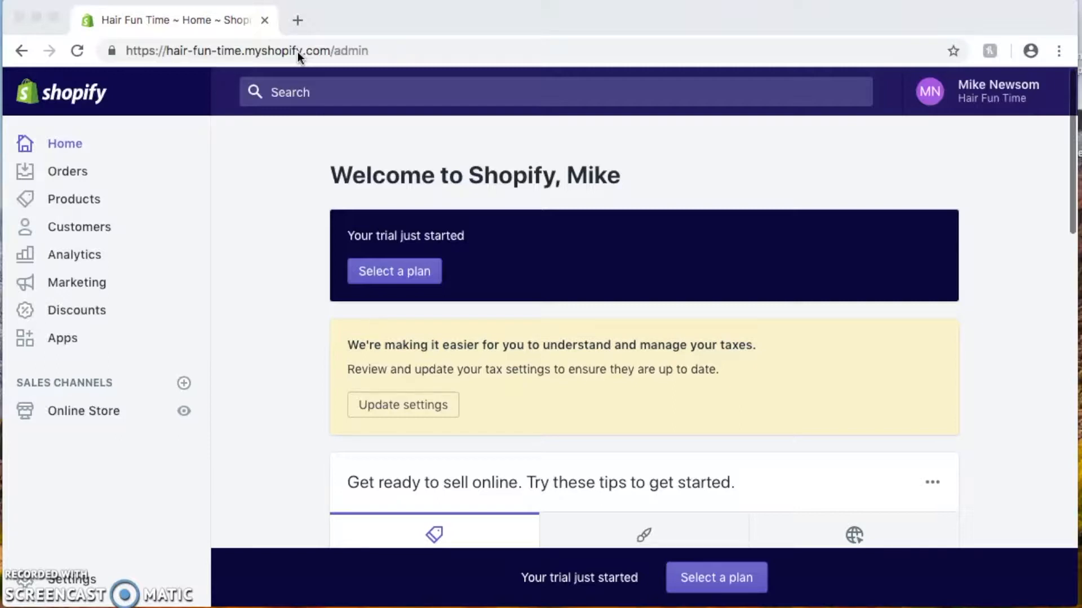
Load gmail.com in a new Chrome tab and start the Create account sign-up form
{"action": "left_click", "coordinate": [298, 21]}
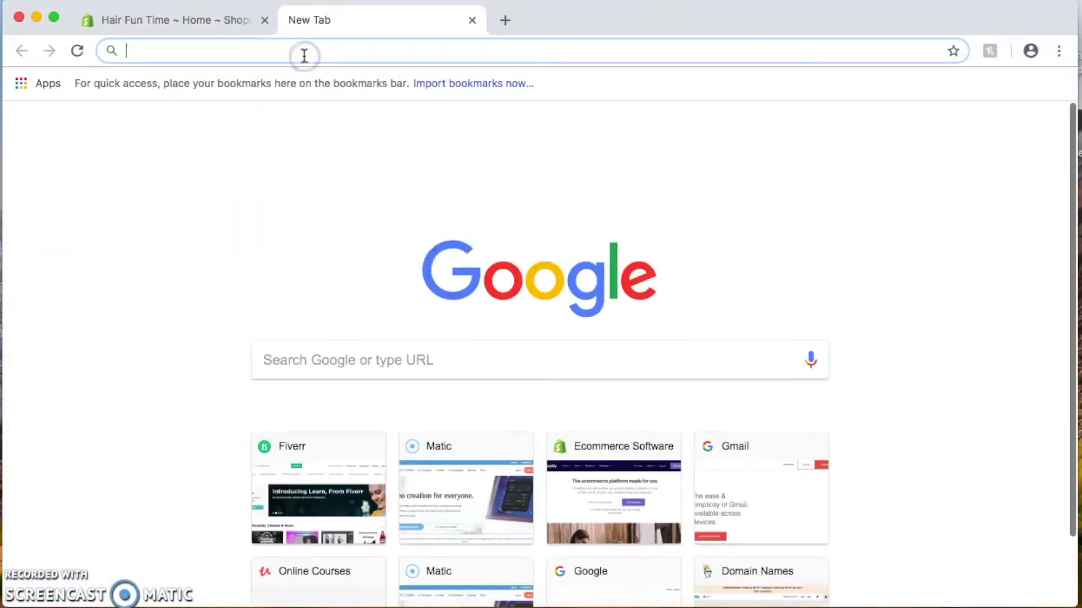
{"action": "type", "text": "gmail.com"}
{"action": "key", "text": "Return"}
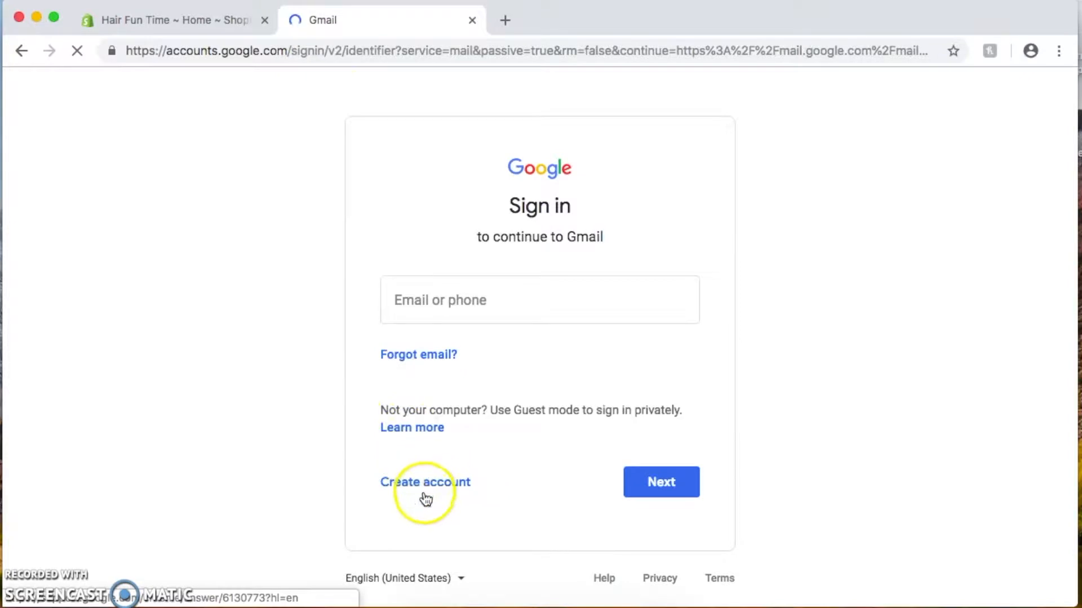
{"action": "left_click", "coordinate": [425, 496]}
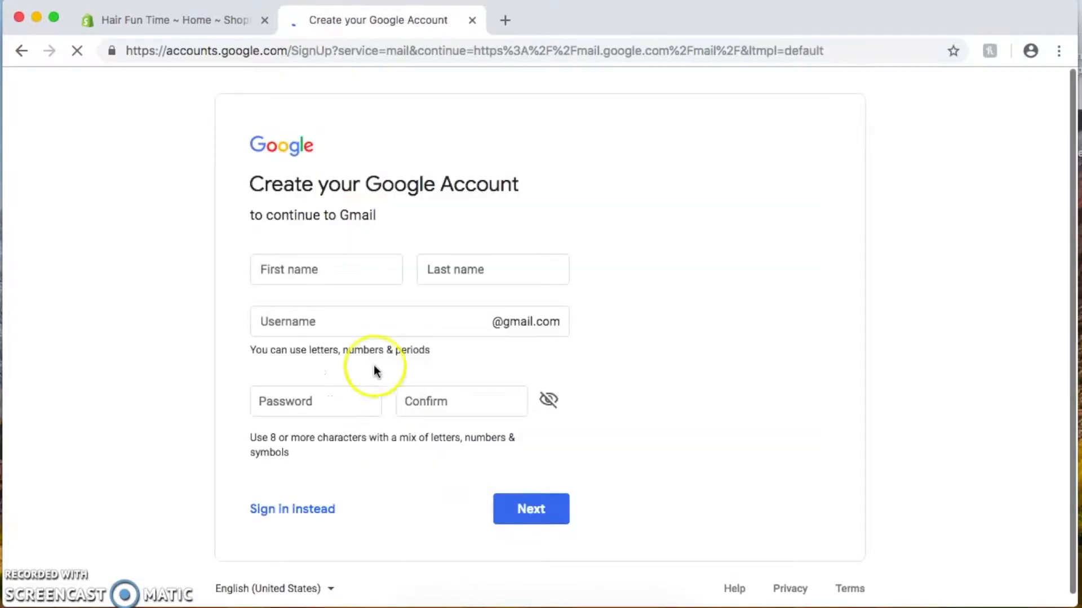
{"action": "left_click", "coordinate": [358, 273]}
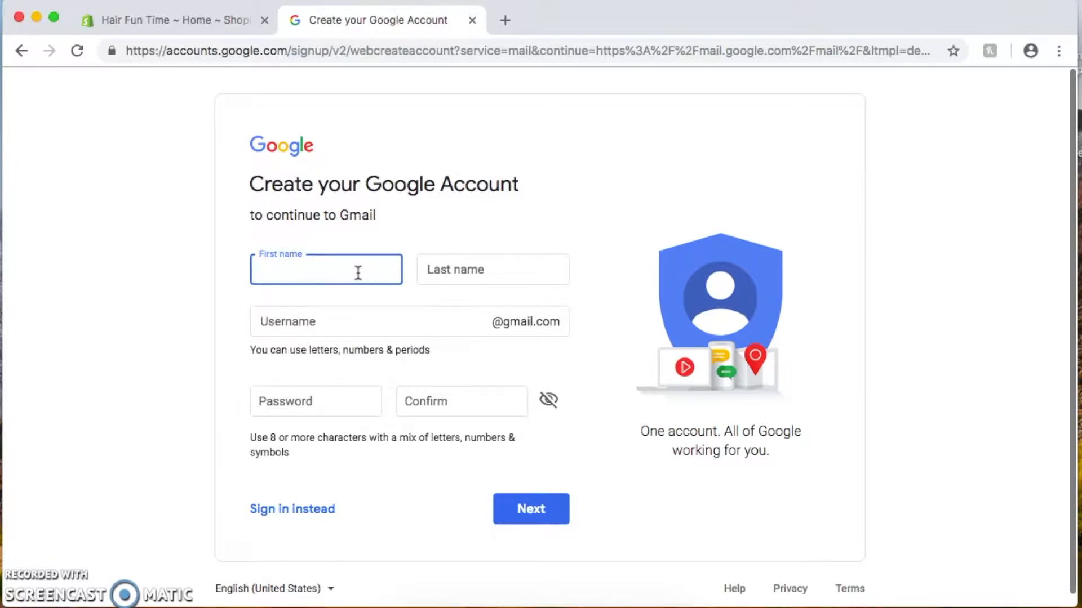
Enter the store's name as the first name and 'Time' as the last name
{"action": "type", "text": "info"}
{"action": "type", "text": "hair"}
{"action": "type", "text": "fun"}
{"action": "key", "text": "BackSpace"}
{"action": "key", "text": "BackSpace"}
{"action": "key", "text": "BackSpace"}
{"action": "type", "text": ". fun"}
{"action": "key", "text": "Tab"}
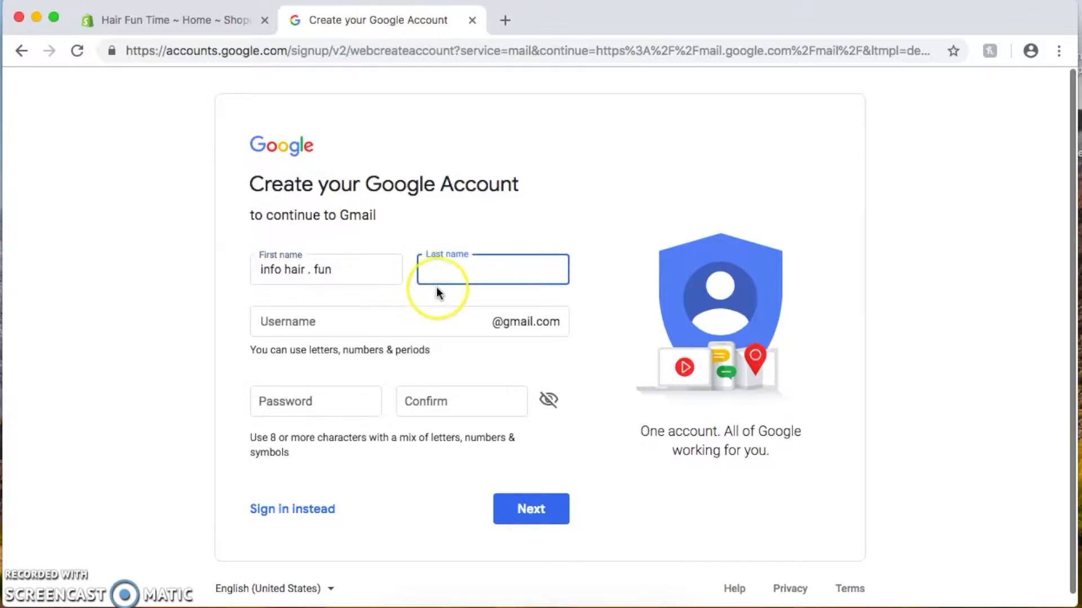
{"action": "type", "text": "Time"}
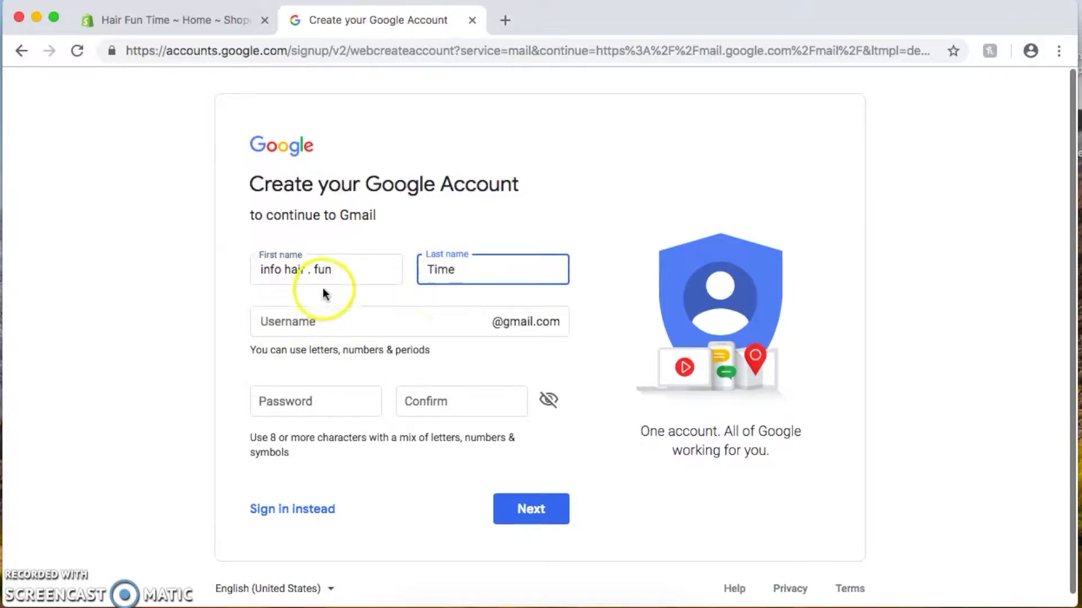
Capitalise the words of the first name and remove its stray period
{"action": "left_click", "coordinate": [320, 271]}
{"action": "key", "text": "BackSpace"}
{"action": "type", "text": "F"}
{"action": "left_click", "coordinate": [311, 268]}
{"action": "key", "text": "BackSpace"}
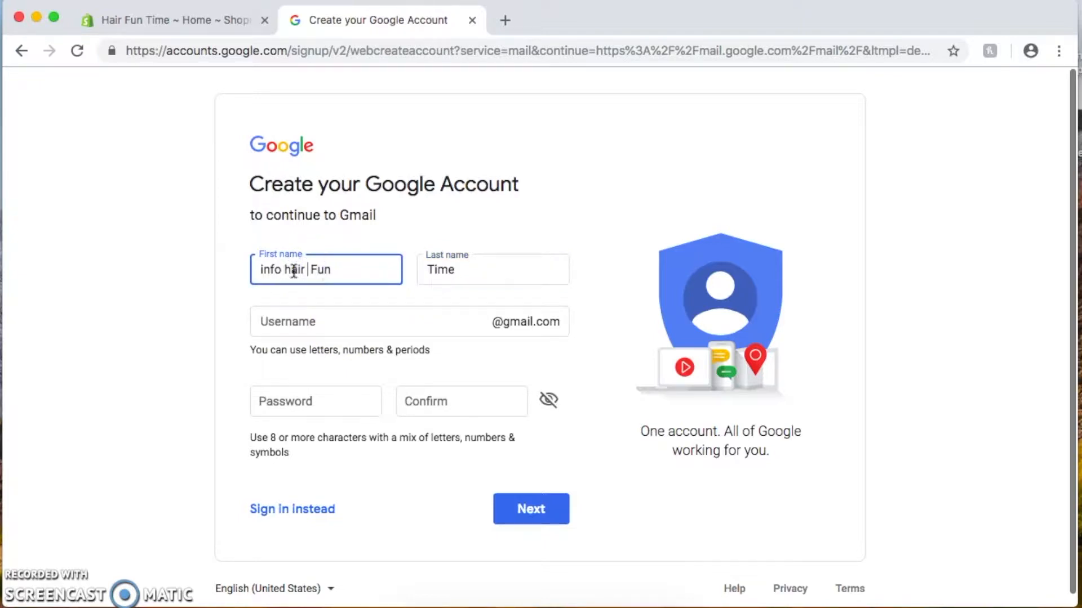
{"action": "left_click", "coordinate": [290, 268]}
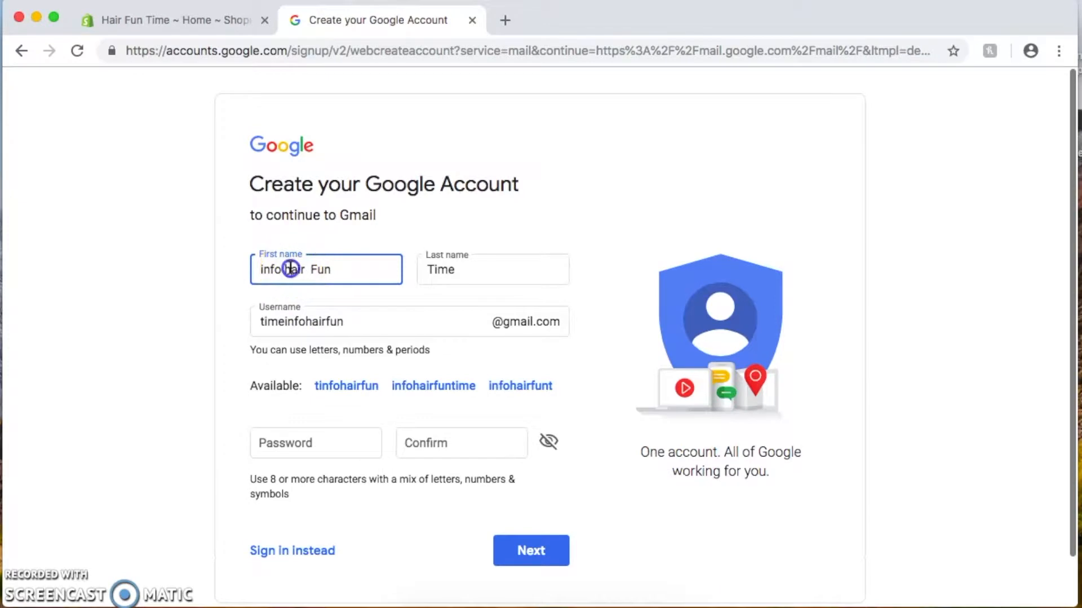
{"action": "key", "text": "BackSpace"}
{"action": "type", "text": "H"}
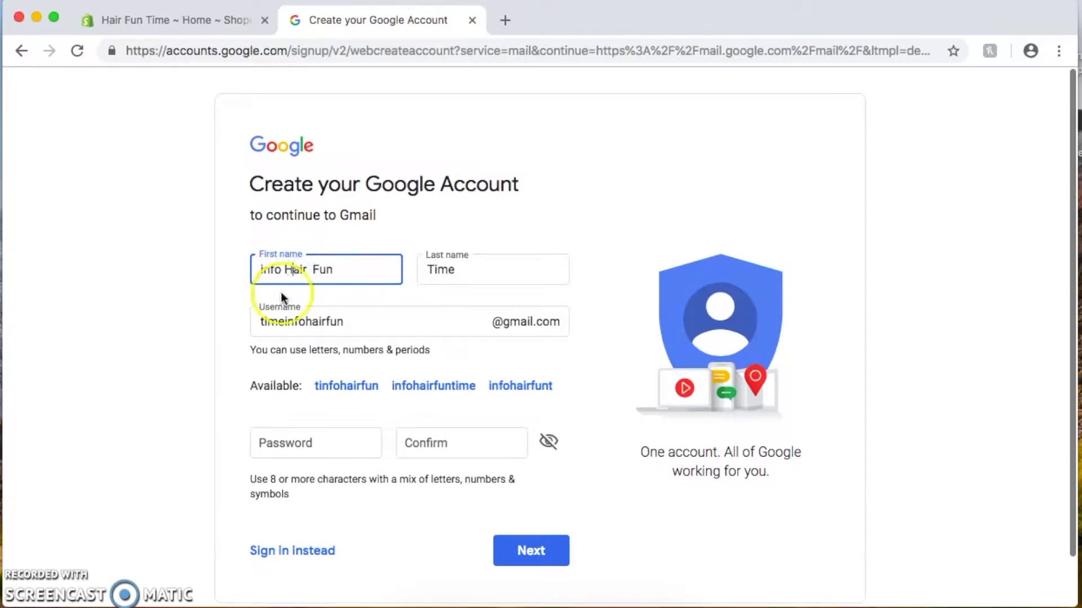
{"action": "left_click", "coordinate": [264, 268]}
{"action": "key", "text": "BackSpace"}
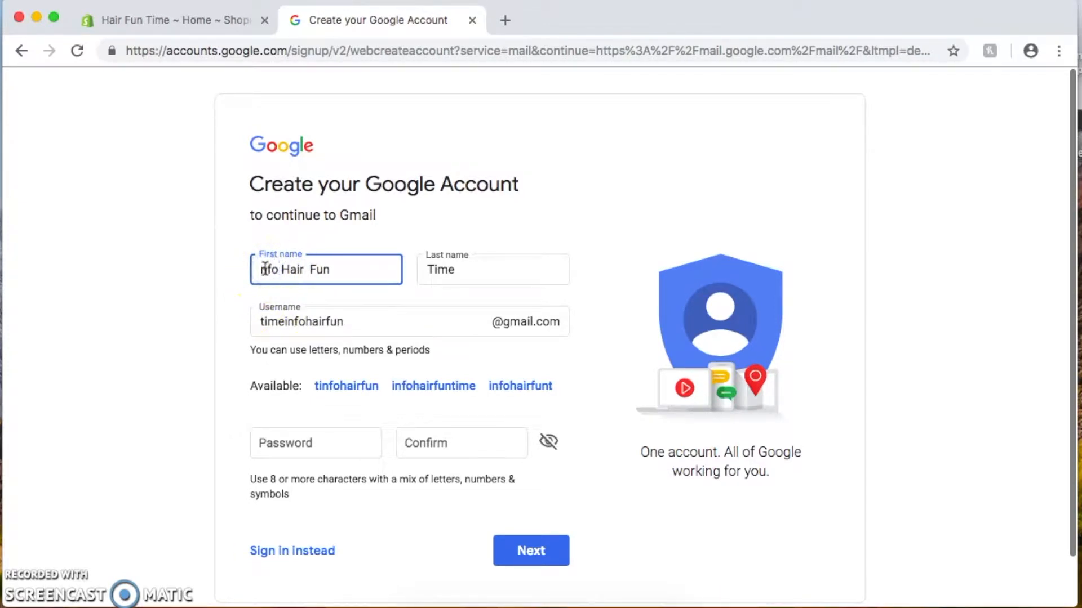
{"action": "type", "text": "I"}
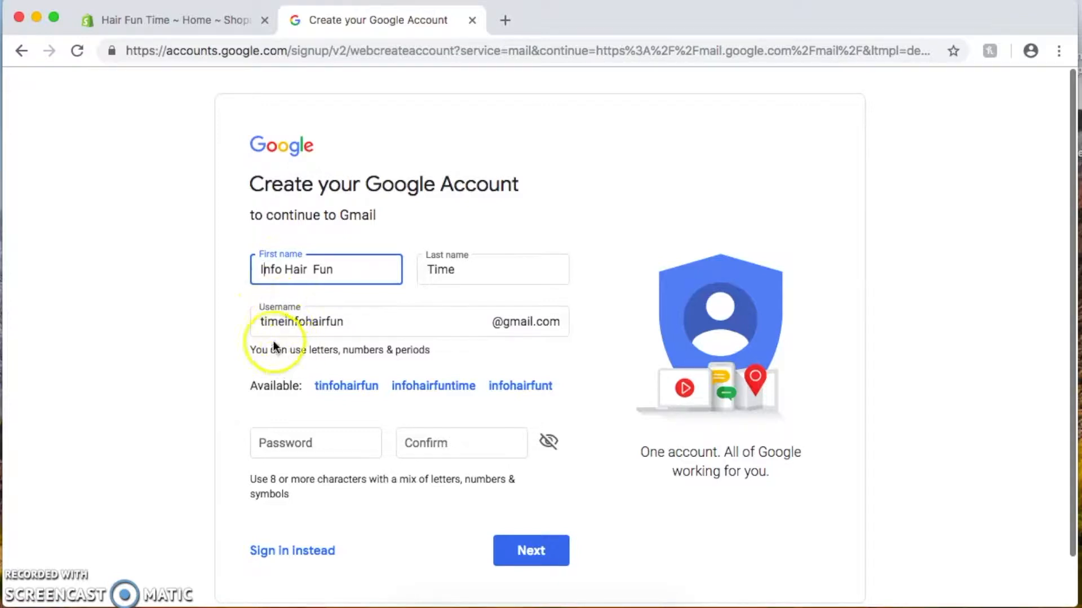
Replace the suggested username with a store-based Gmail username
{"action": "left_click", "coordinate": [313, 326]}
{"action": "double_click", "coordinate": [314, 326]}
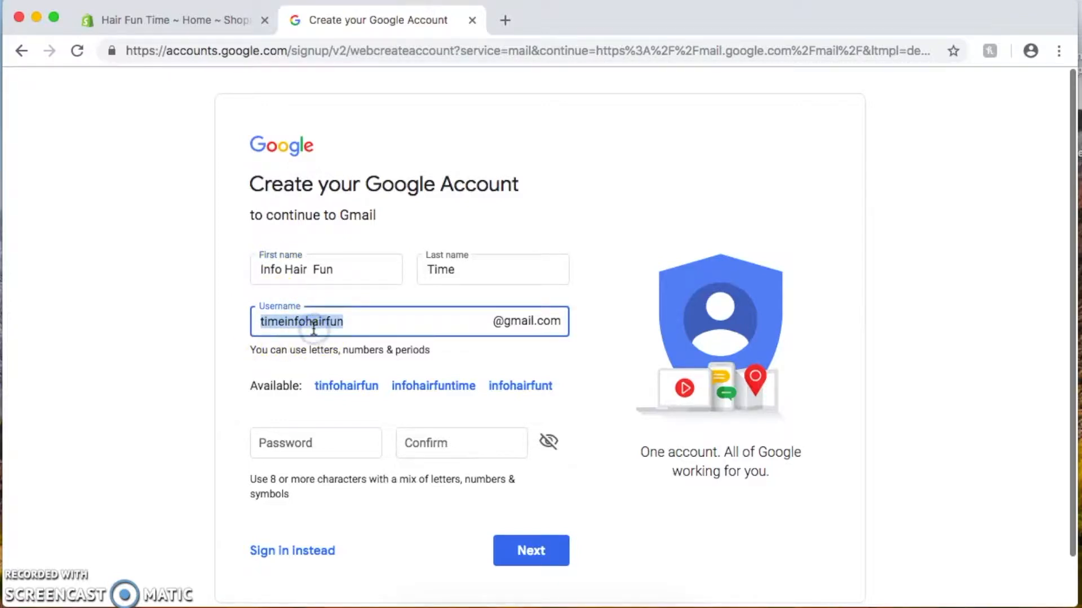
{"action": "key", "text": "BackSpace"}
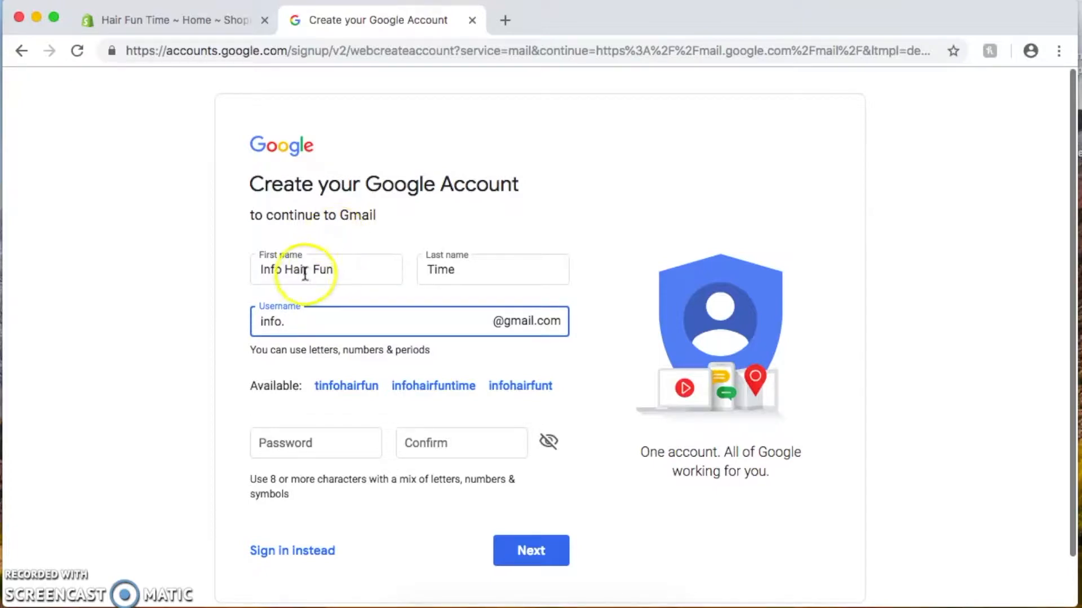
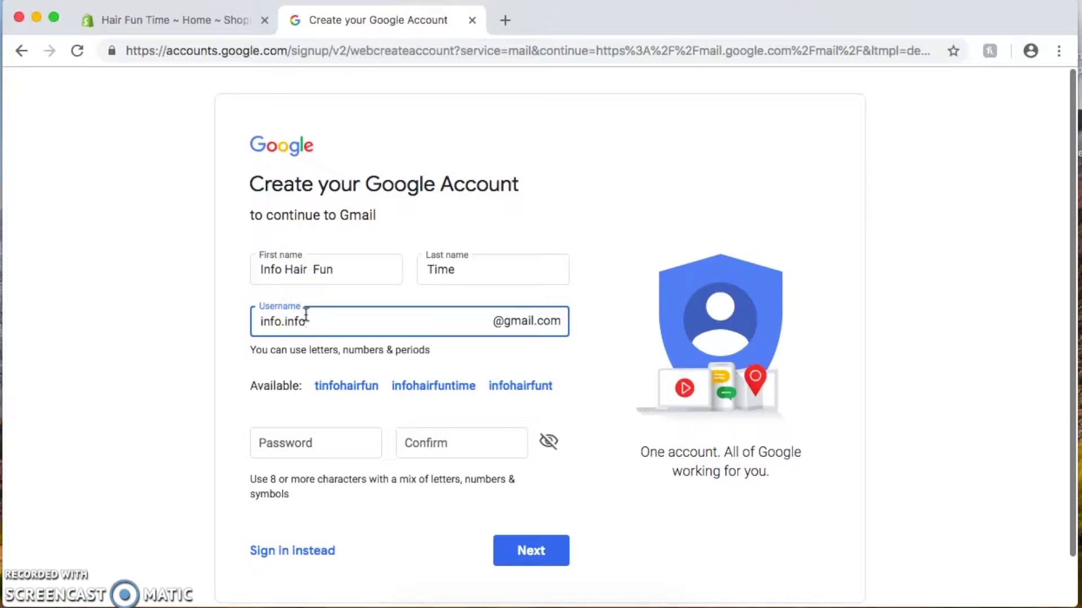
{"action": "left_click", "coordinate": [341, 348]}
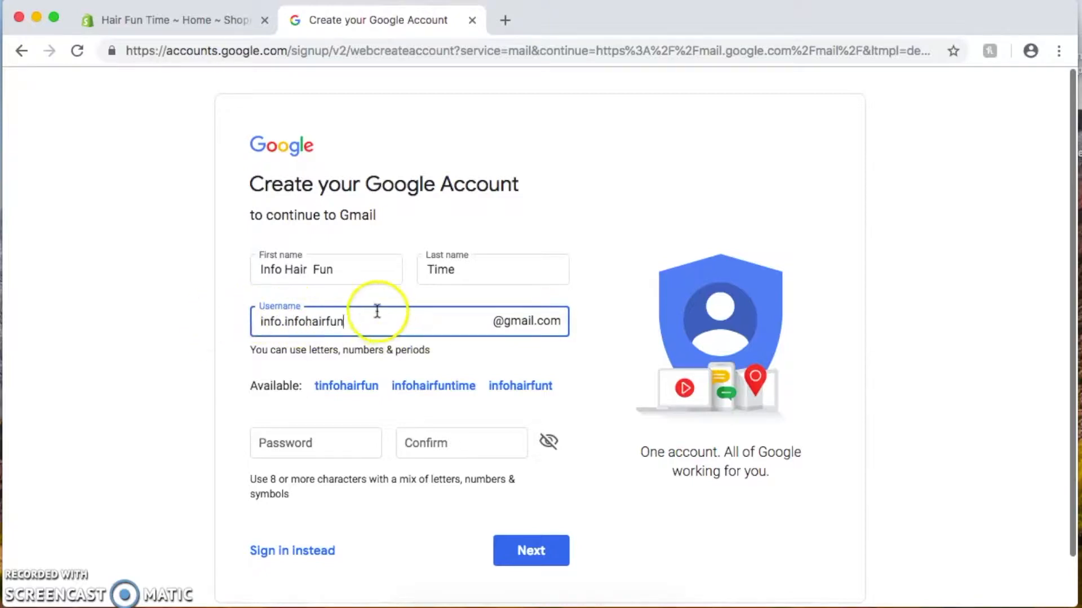
Enter and confirm the account password, then submit the name, username and password
{"action": "left_click", "coordinate": [325, 442]}
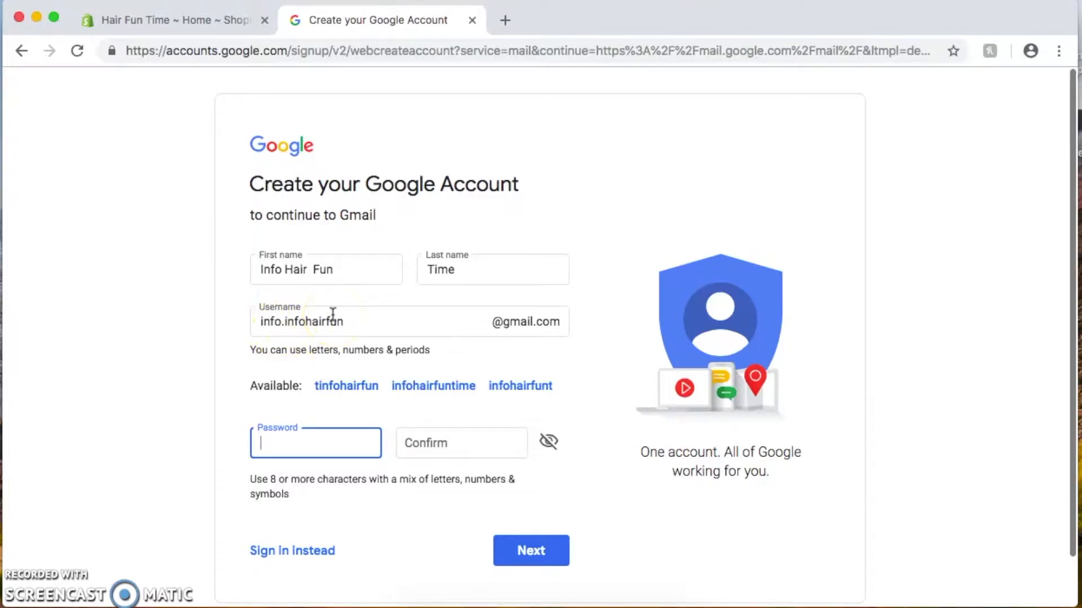
{"action": "type", "text": "**********"}
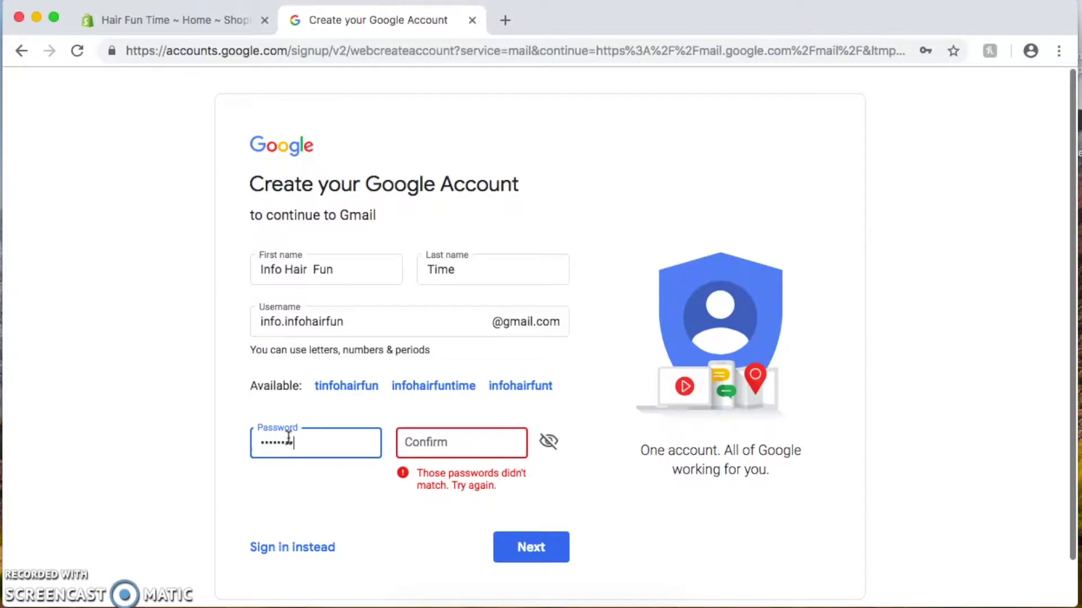
{"action": "key", "text": "BackSpace"}
{"action": "key", "text": "BackSpace"}
{"action": "key", "text": "BackSpace"}
{"action": "key", "text": "BackSpace"}
{"action": "key", "text": "BackSpace"}
{"action": "key", "text": "BackSpace"}
{"action": "key", "text": "BackSpace"}
{"action": "key", "text": "BackSpace"}
{"action": "key", "text": "BackSpace"}
{"action": "key", "text": "BackSpace"}
{"action": "type", "text": "*********"}
{"action": "key", "text": "Tab"}
{"action": "type", "text": "*********"}
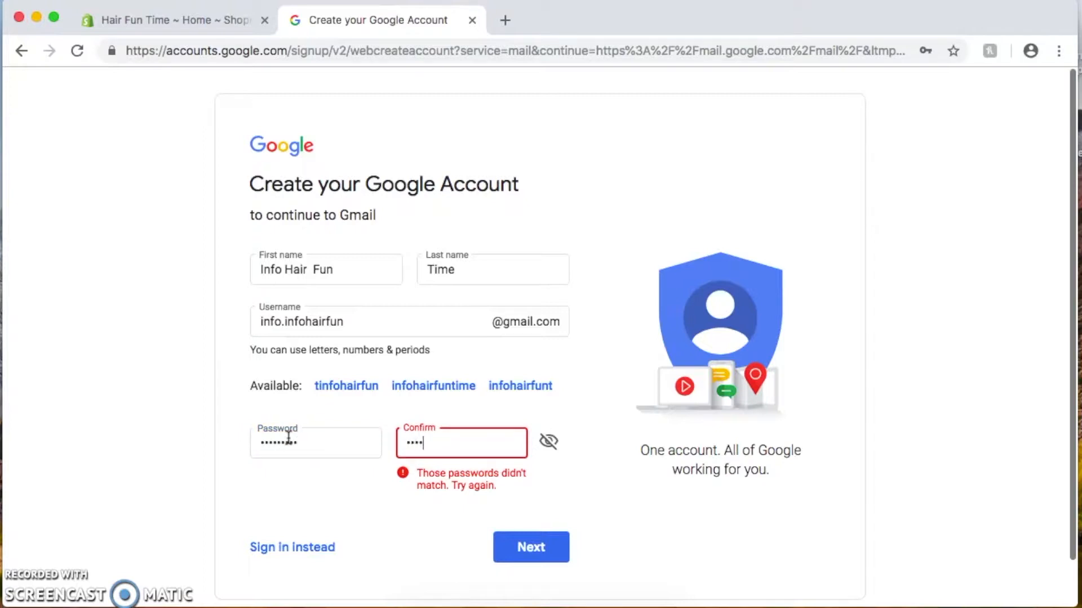
{"action": "left_click", "coordinate": [531, 547]}
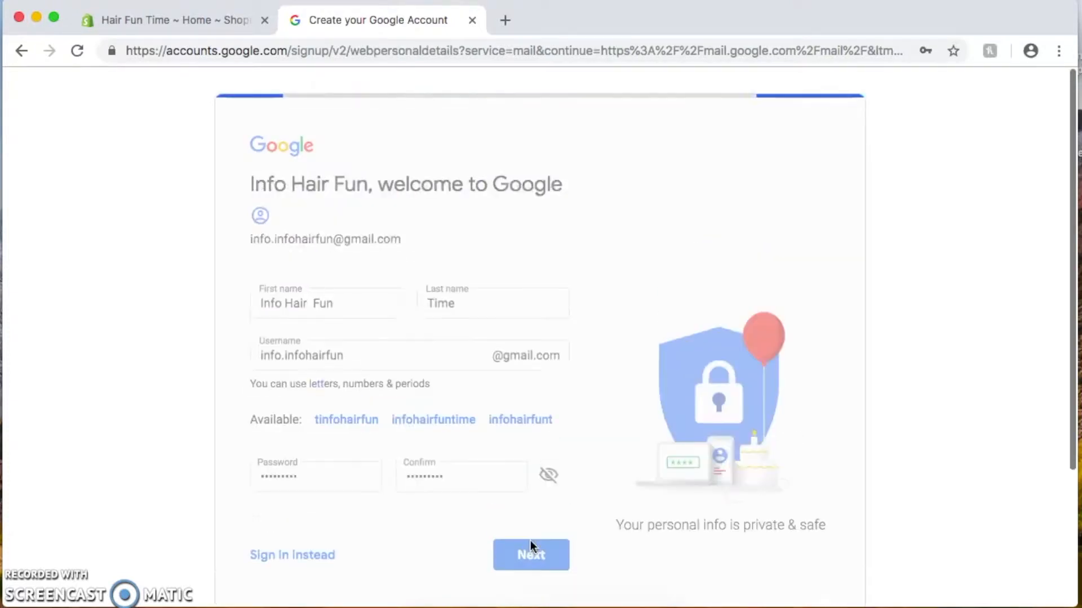
{"action": "left_click", "coordinate": [443, 287]}
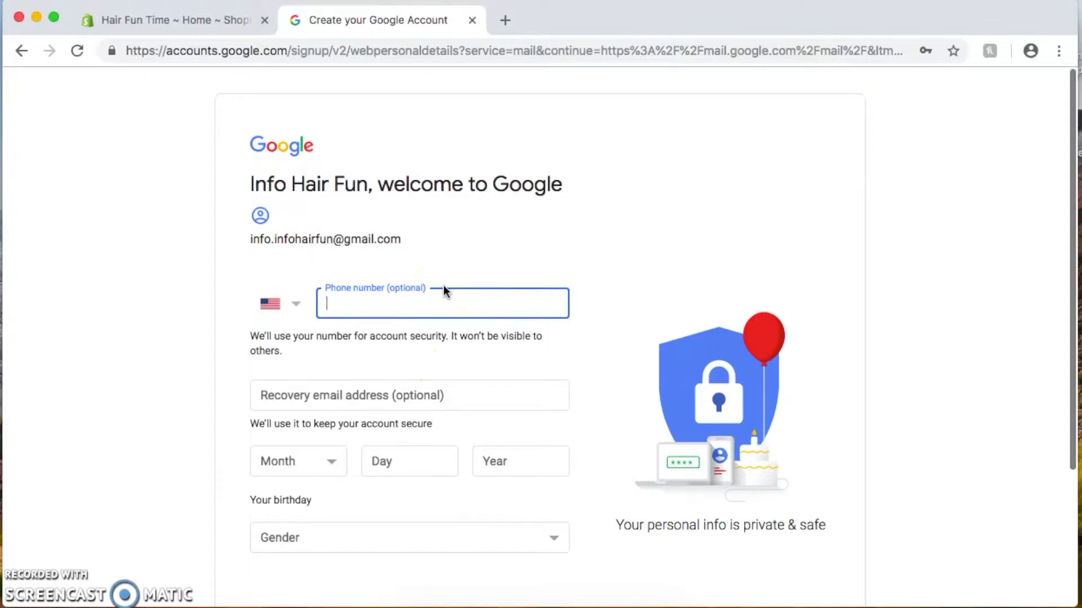
{"action": "left_click", "coordinate": [452, 298]}
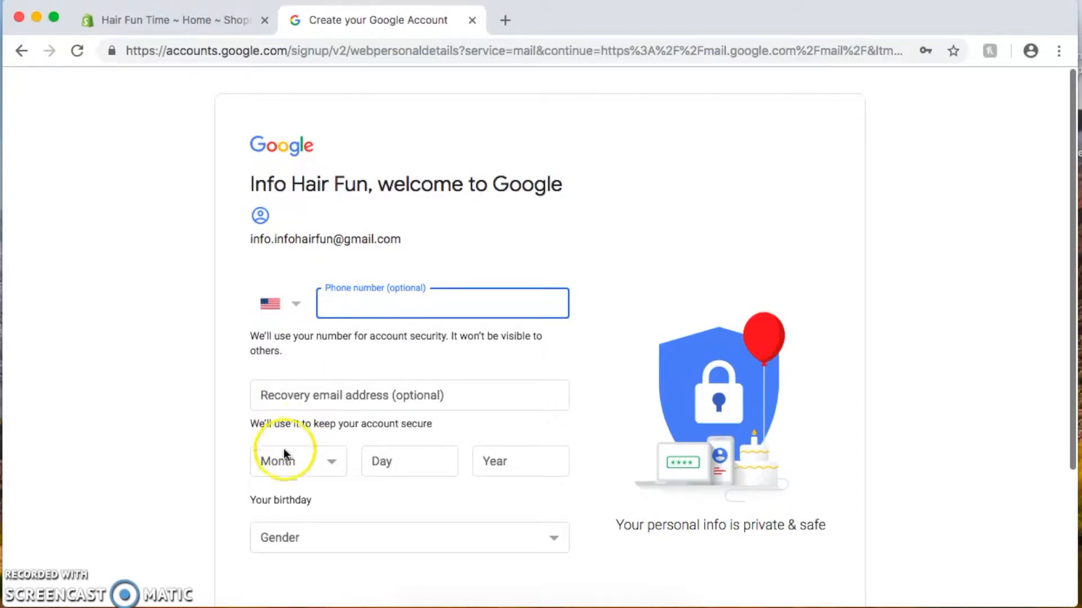
{"action": "left_click", "coordinate": [310, 460]}
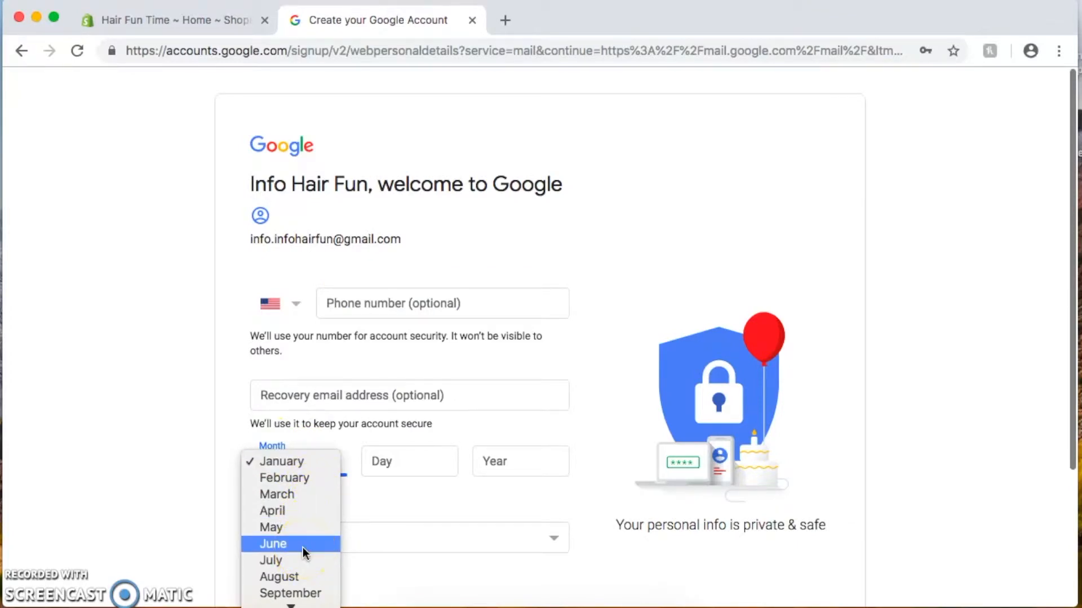
{"action": "left_click", "coordinate": [304, 462]}
{"action": "left_click", "coordinate": [401, 459]}
{"action": "type", "text": "17"}
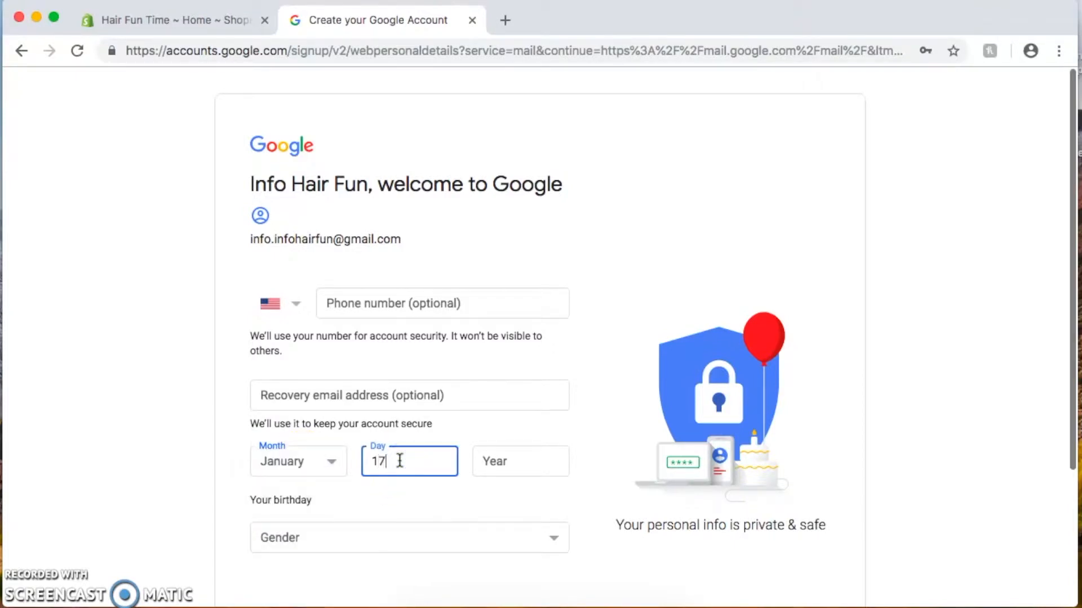
{"action": "left_click", "coordinate": [533, 461]}
{"action": "type", "text": "19"}
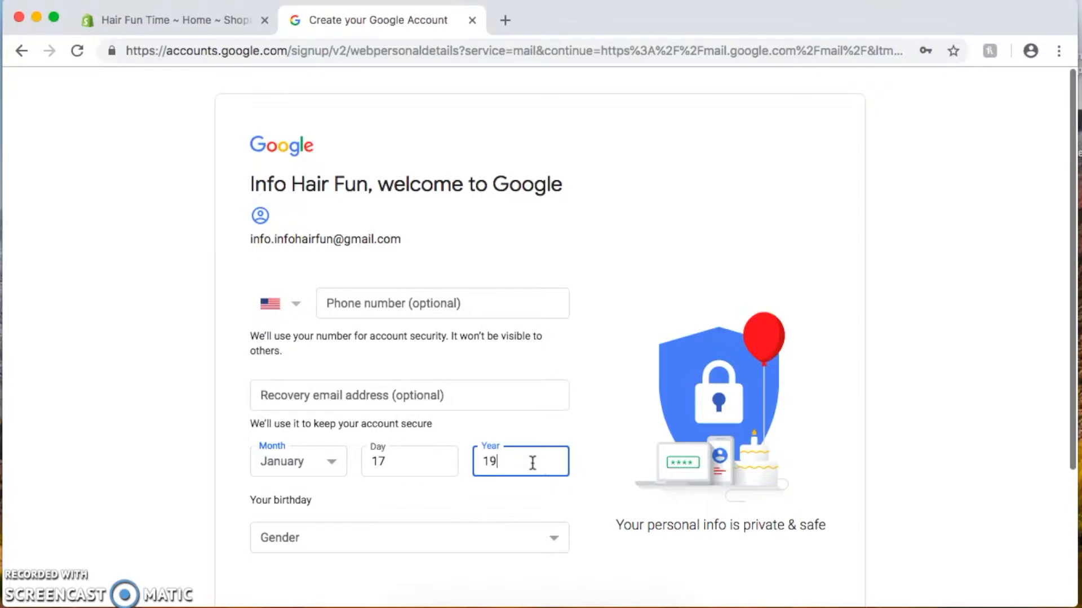
{"action": "type", "text": "86"}
Choose Male as the gender and submit the personal details
{"action": "left_click", "coordinate": [485, 536]}
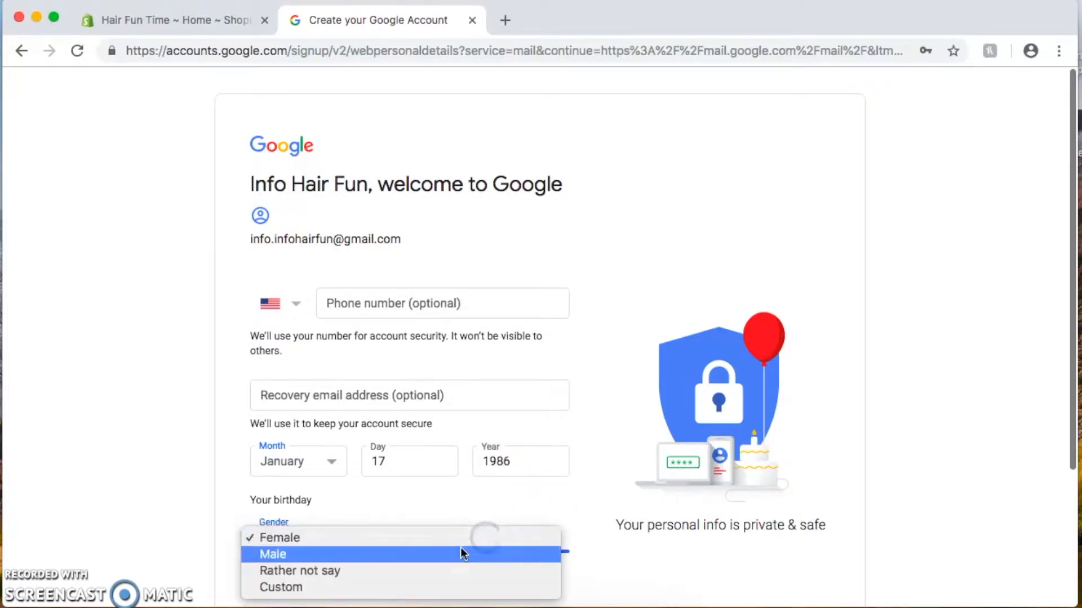
{"action": "left_click", "coordinate": [459, 552]}
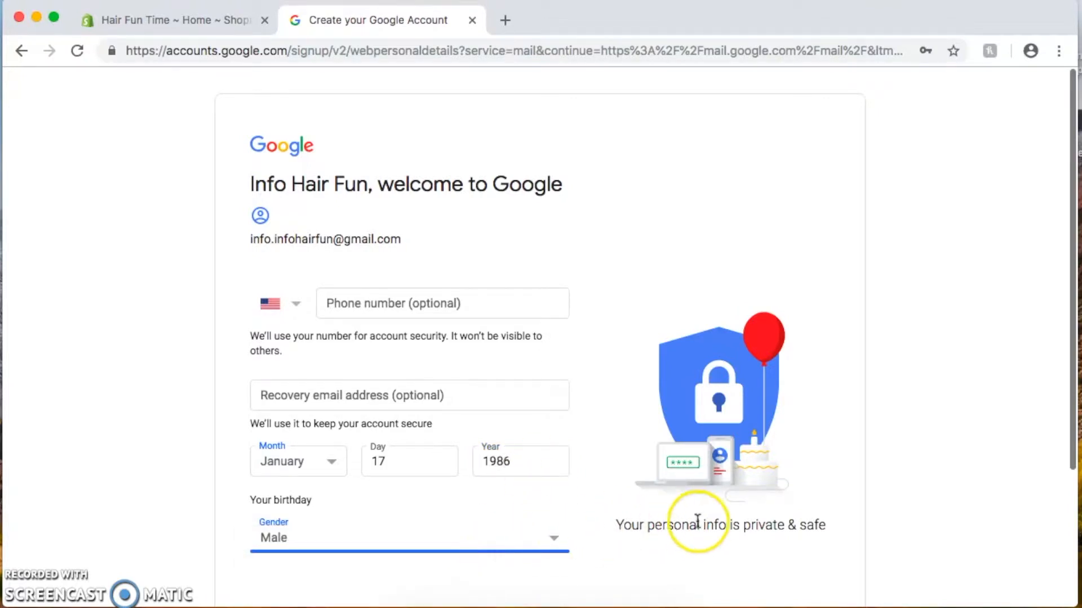
{"action": "scroll", "coordinate": [695, 524], "scroll_direction": "down", "scroll_amount": 3}
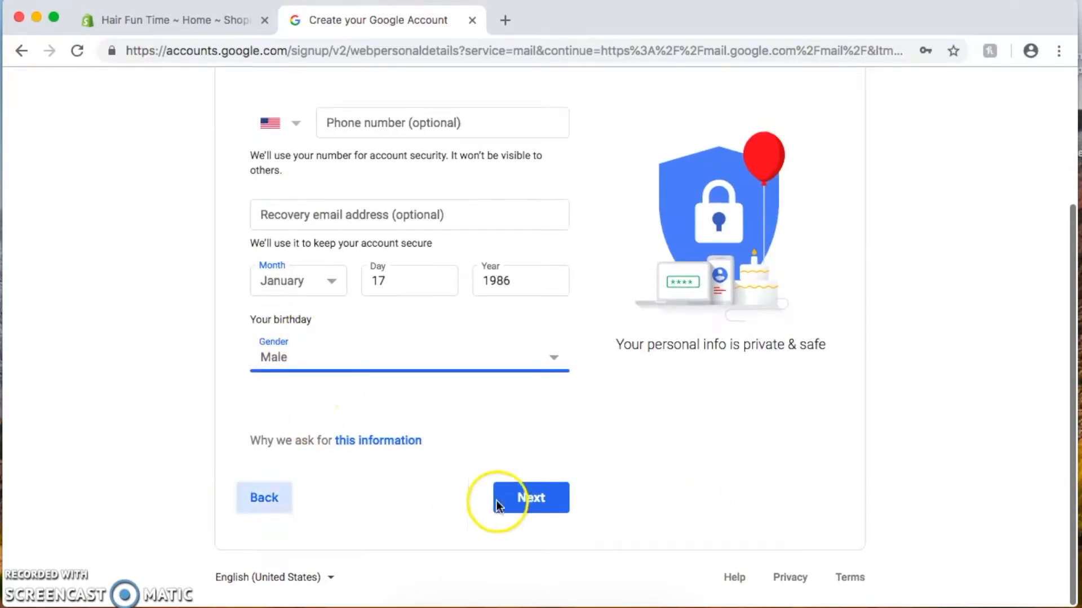
{"action": "left_click", "coordinate": [540, 496]}
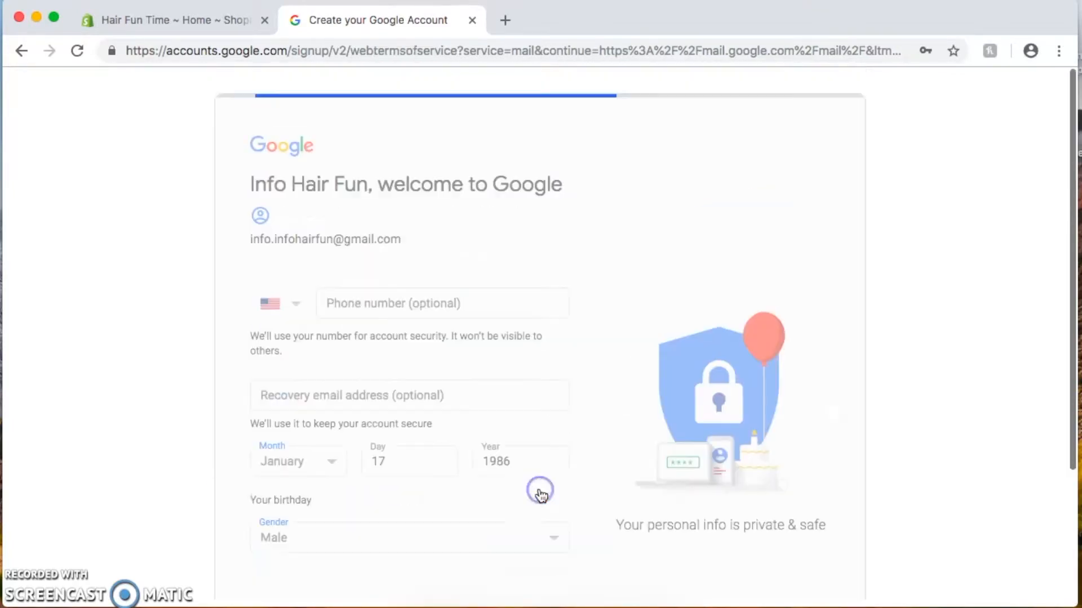
Read through Privacy and Terms and agree to them to create the account
{"action": "scroll", "coordinate": [538, 496], "scroll_direction": "down", "scroll_amount": 10}
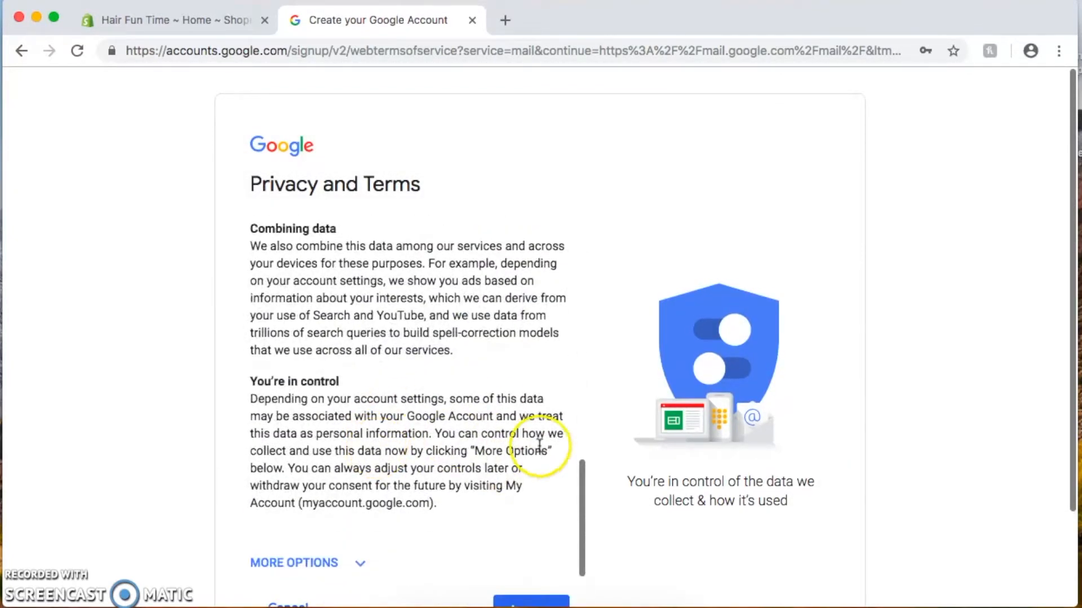
{"action": "scroll", "coordinate": [828, 445], "scroll_direction": "down", "scroll_amount": 3}
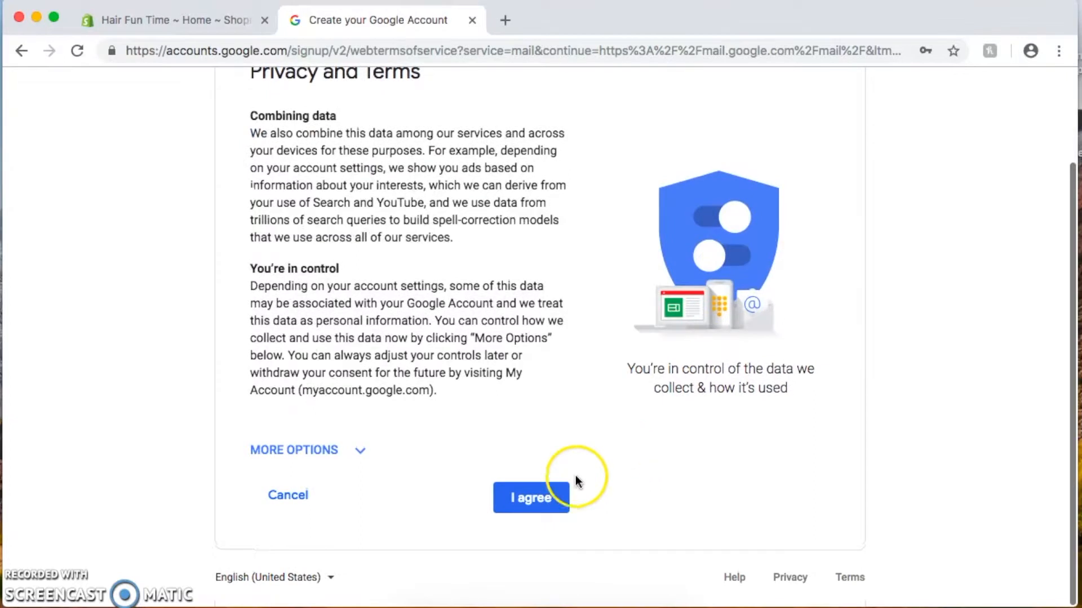
{"action": "left_click", "coordinate": [539, 498]}
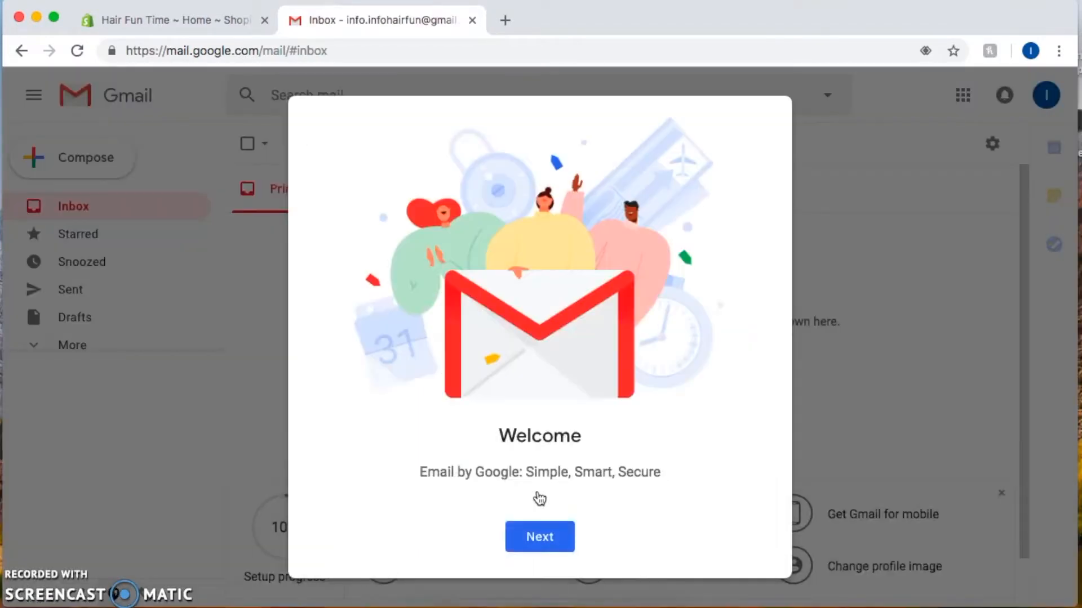
Dismiss Gmail's welcome prompts keeping the Default view, and return to the Shopify admin
{"action": "left_click", "coordinate": [542, 536]}
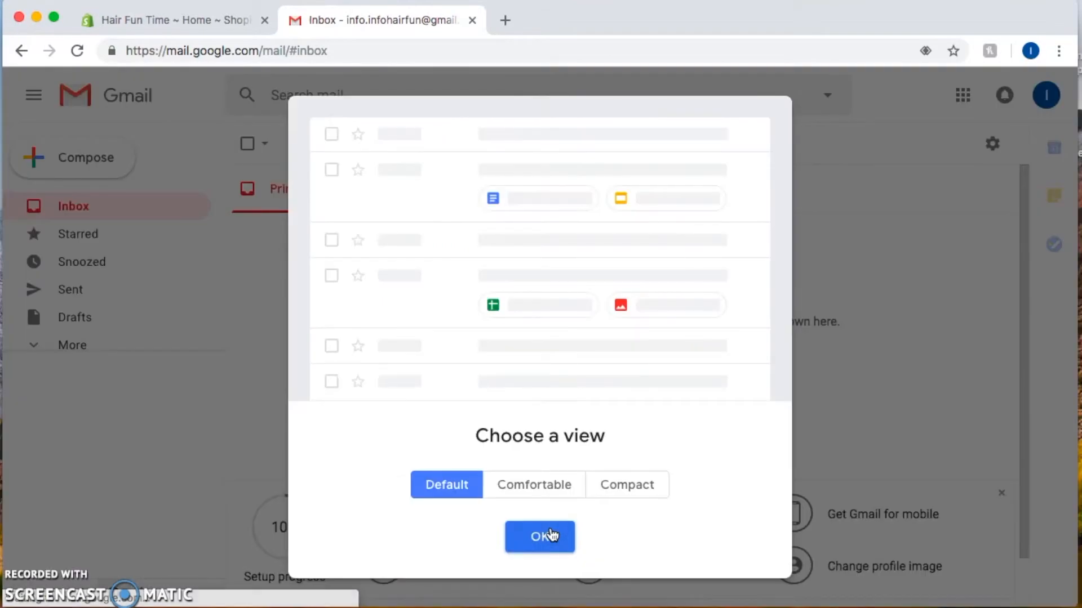
{"action": "left_click", "coordinate": [539, 534]}
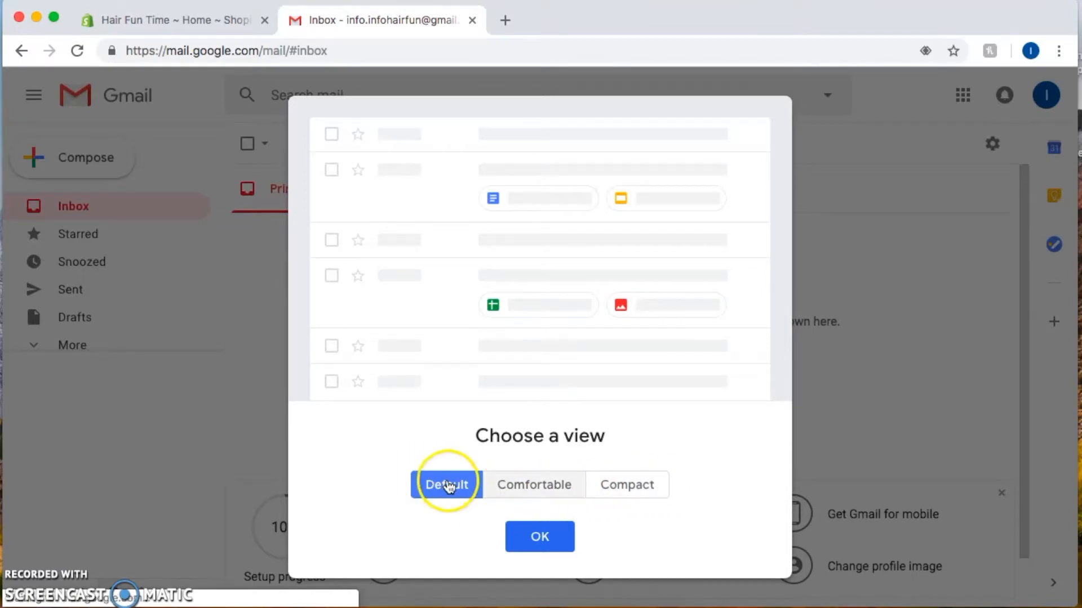
{"action": "left_click", "coordinate": [544, 539]}
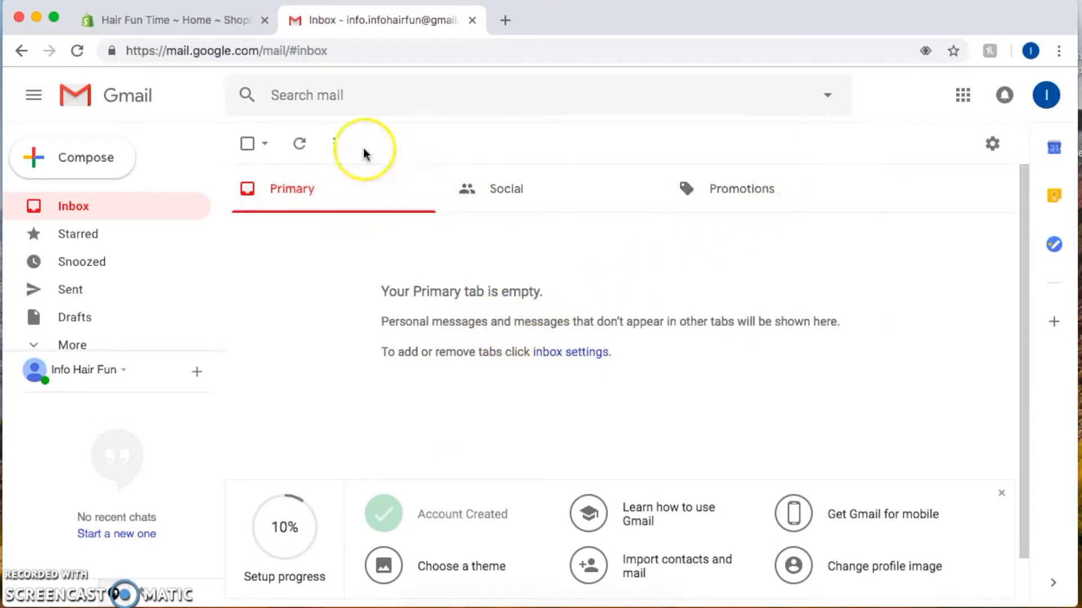
{"action": "left_click", "coordinate": [205, 21]}
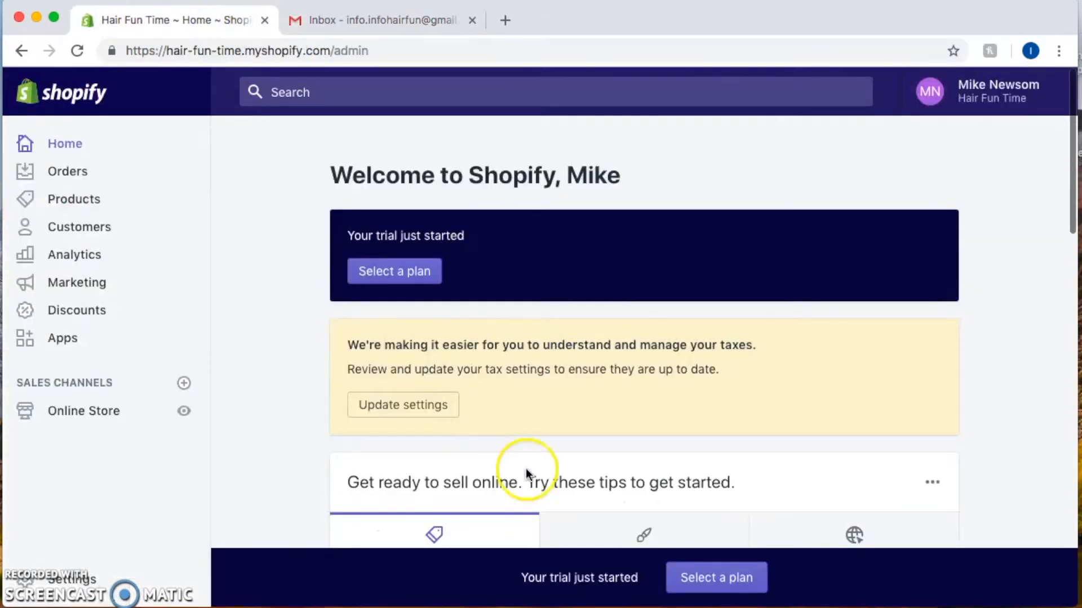
In Settings > General, change the customer email prefix from 'support' to 'info' and save
{"action": "left_click", "coordinate": [71, 578]}
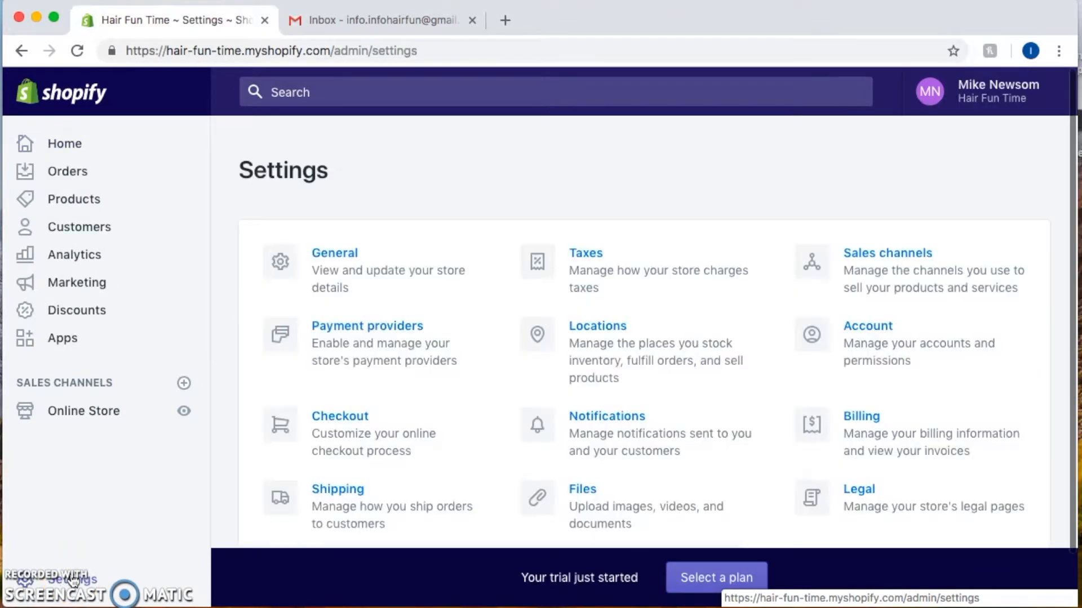
{"action": "left_click", "coordinate": [345, 251]}
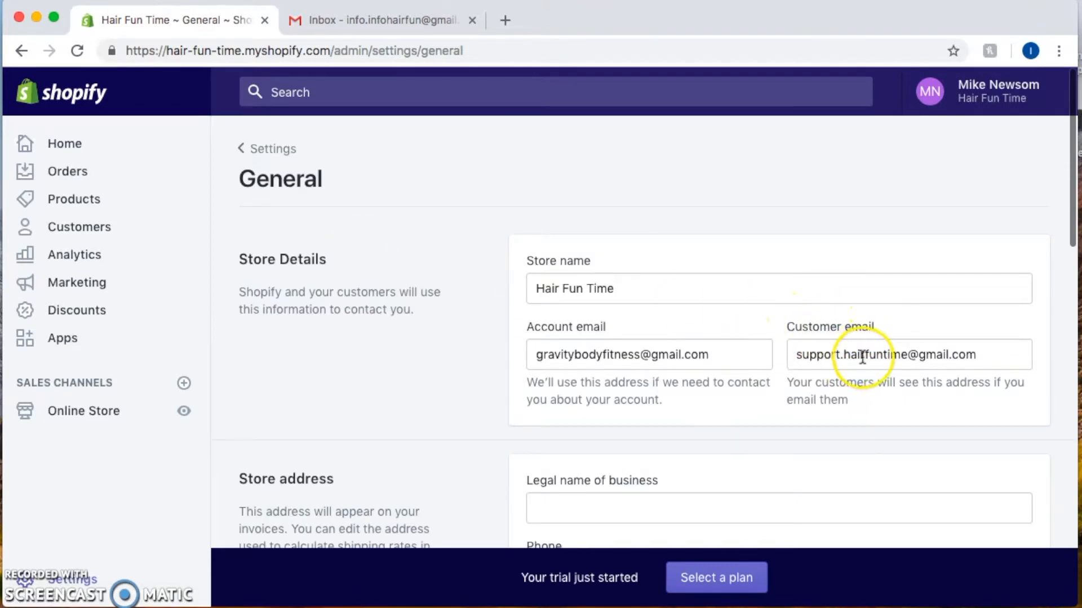
{"action": "double_click", "coordinate": [814, 355]}
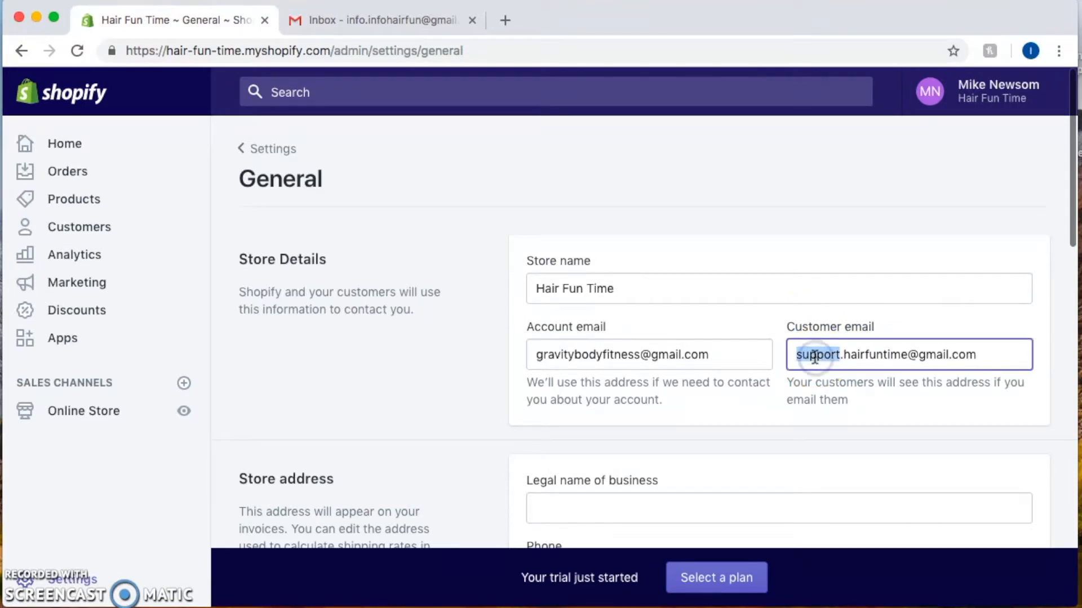
{"action": "key", "text": "BackSpace"}
{"action": "type", "text": "info"}
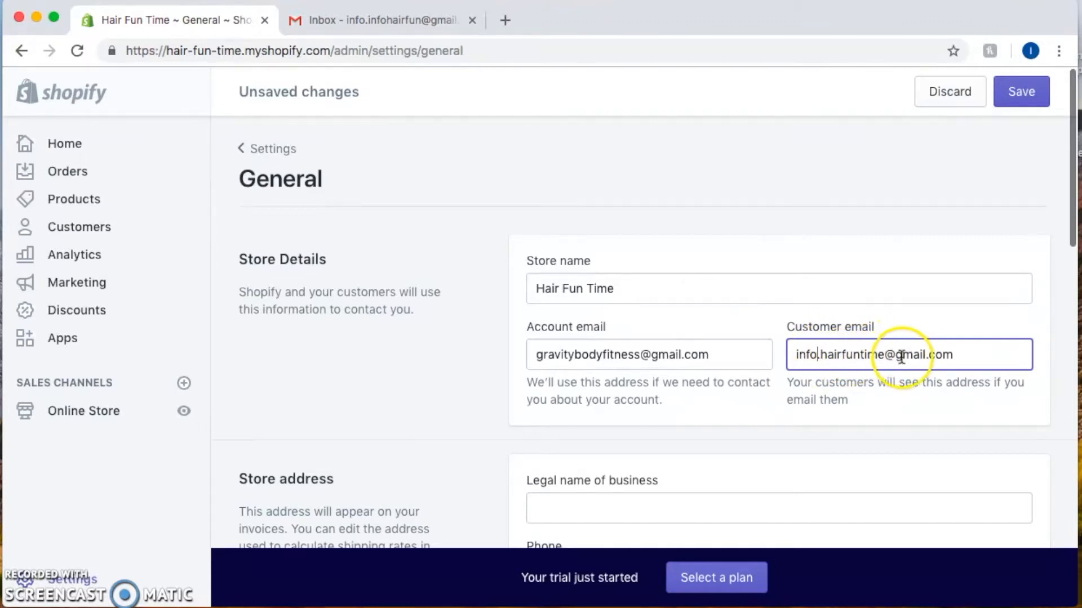
{"action": "scroll", "coordinate": [965, 422], "scroll_direction": "down", "scroll_amount": 1}
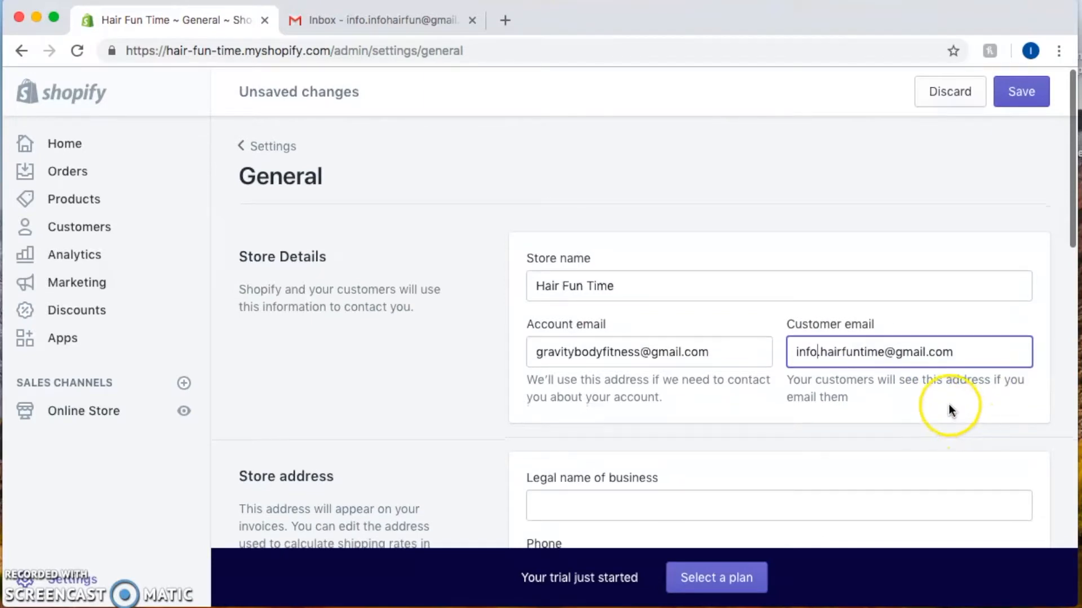
{"action": "left_click", "coordinate": [1022, 90]}
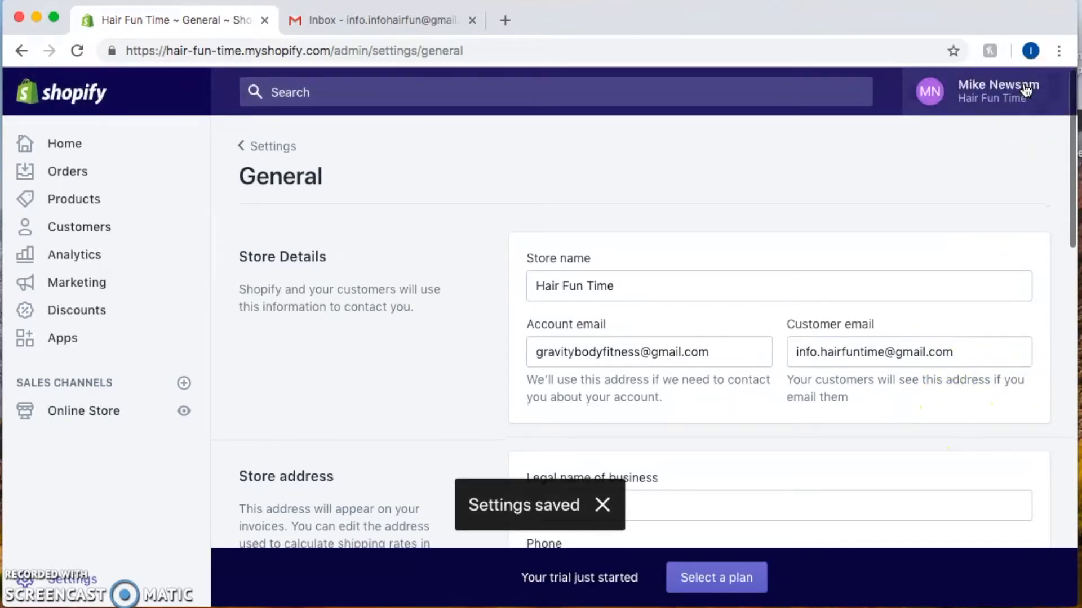
{"action": "left_click", "coordinate": [281, 147]}
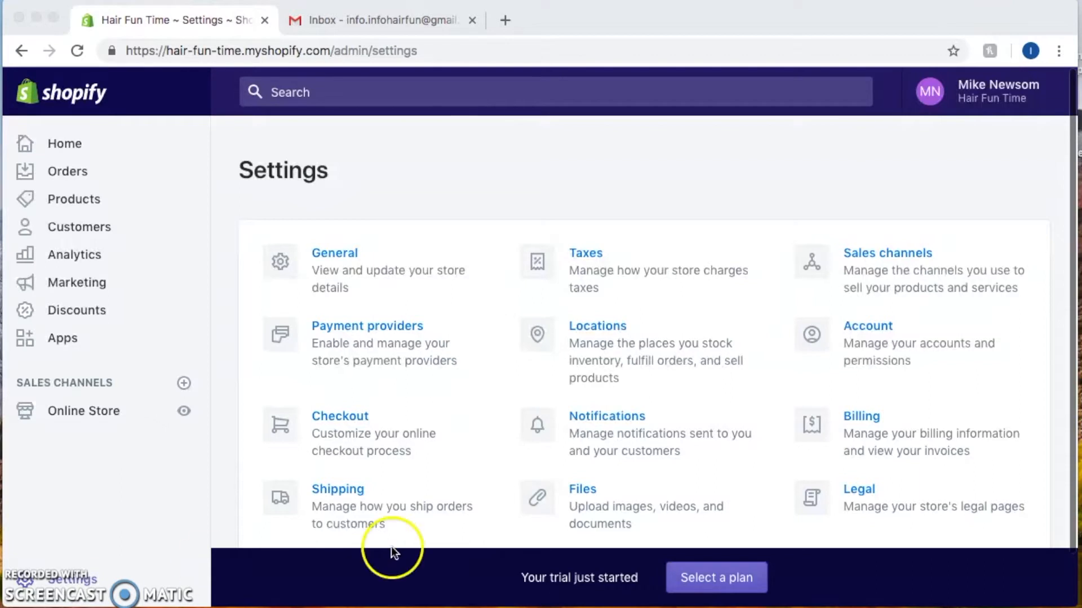
Go to the Legal policies settings and bring up the browser's find bar
{"action": "left_click", "coordinate": [859, 486]}
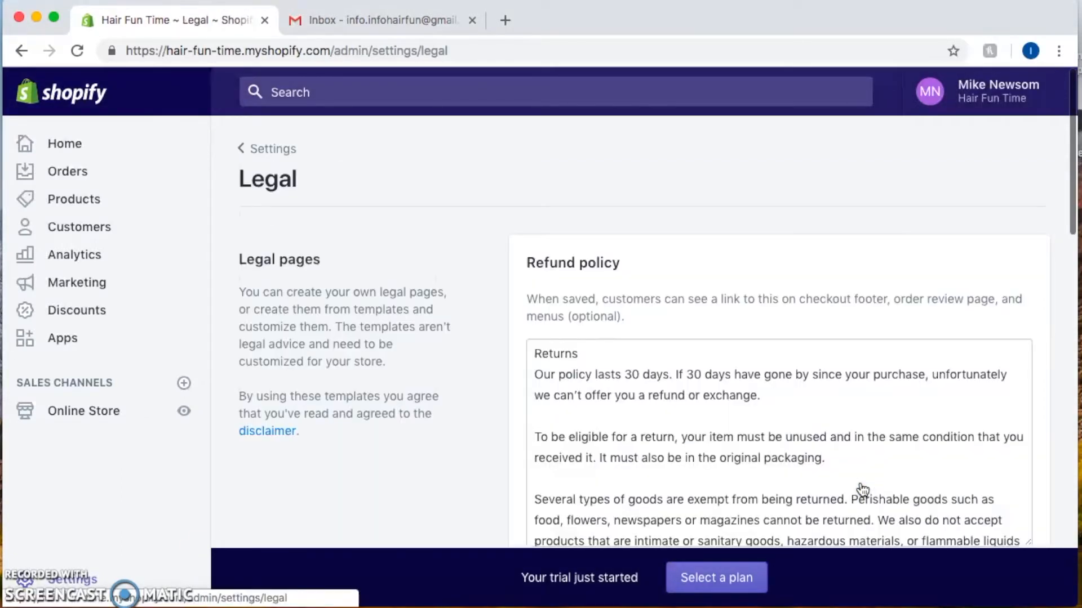
{"action": "scroll", "coordinate": [542, 194], "scroll_direction": "down", "scroll_amount": 3}
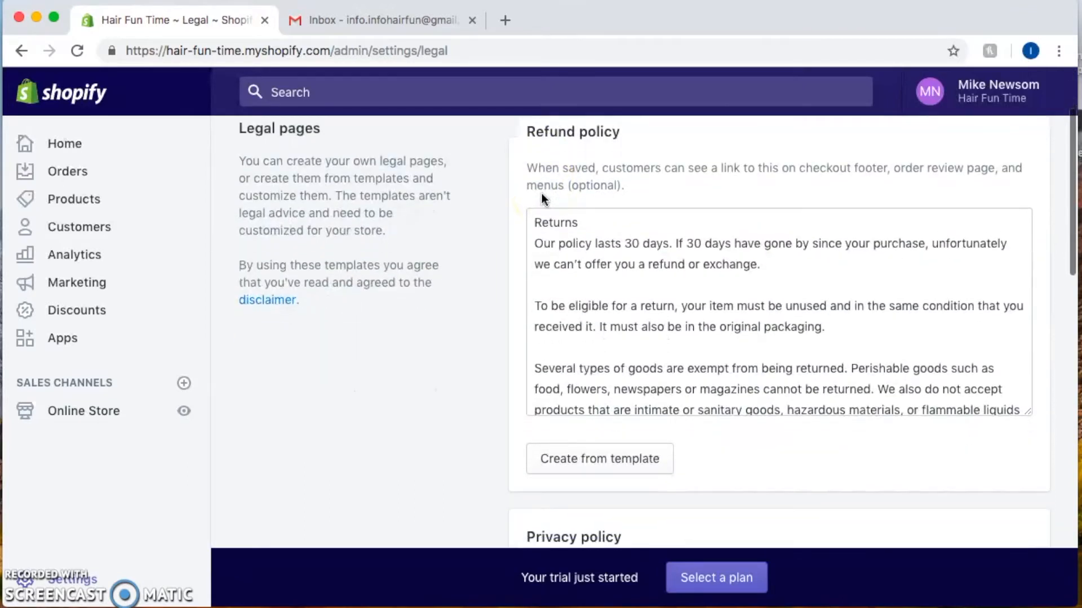
{"action": "scroll", "coordinate": [542, 194], "scroll_direction": "up", "scroll_amount": 2}
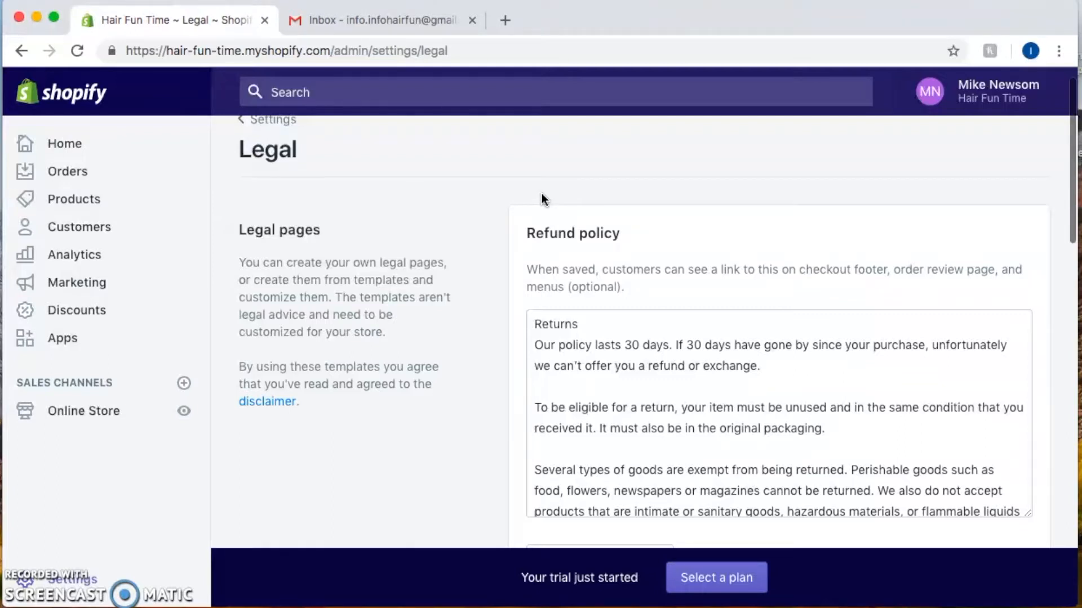
{"action": "key", "text": "super+f"}
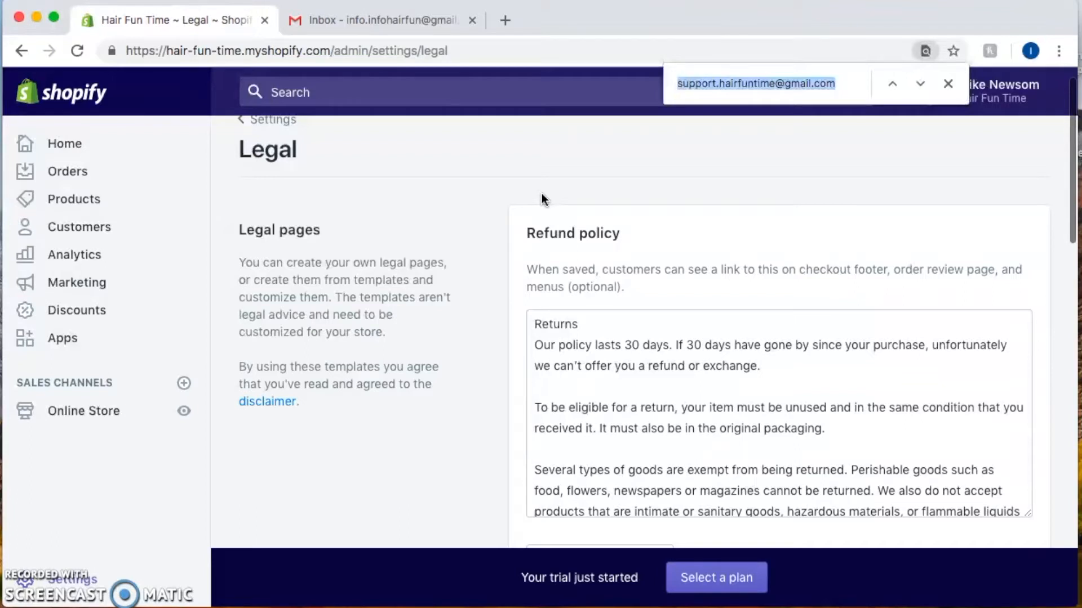
Search the Legal page for the old support email, showing its 4 matches
{"action": "key", "text": "BackSpace"}
{"action": "left_click", "coordinate": [672, 89]}
{"action": "left_click", "coordinate": [709, 75]}
{"action": "key", "text": "super+v"}
{"action": "key", "text": "super+a"}
{"action": "key", "text": "BackSpace"}
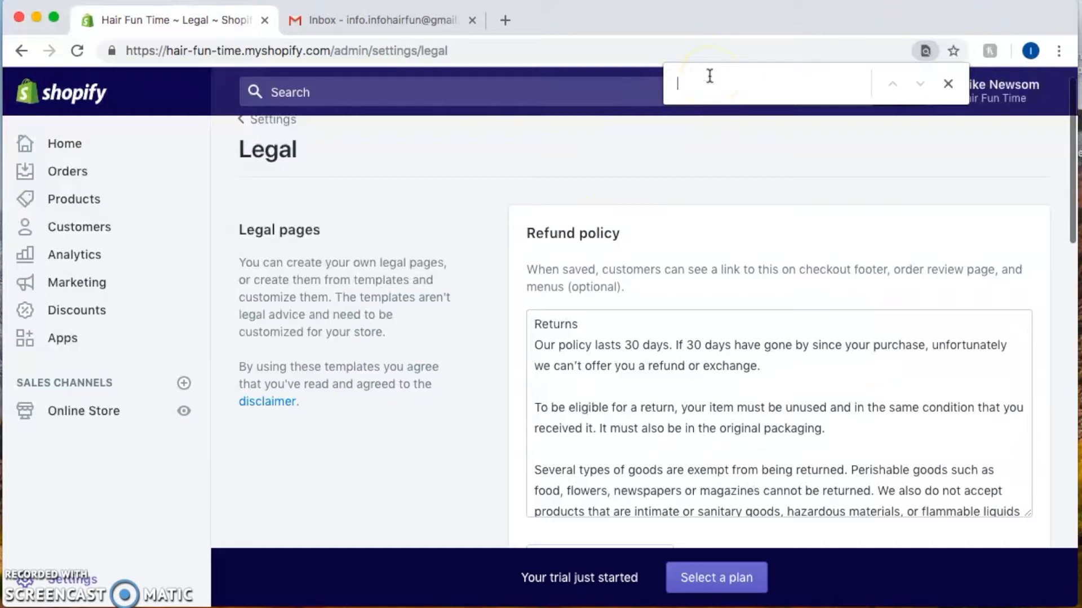
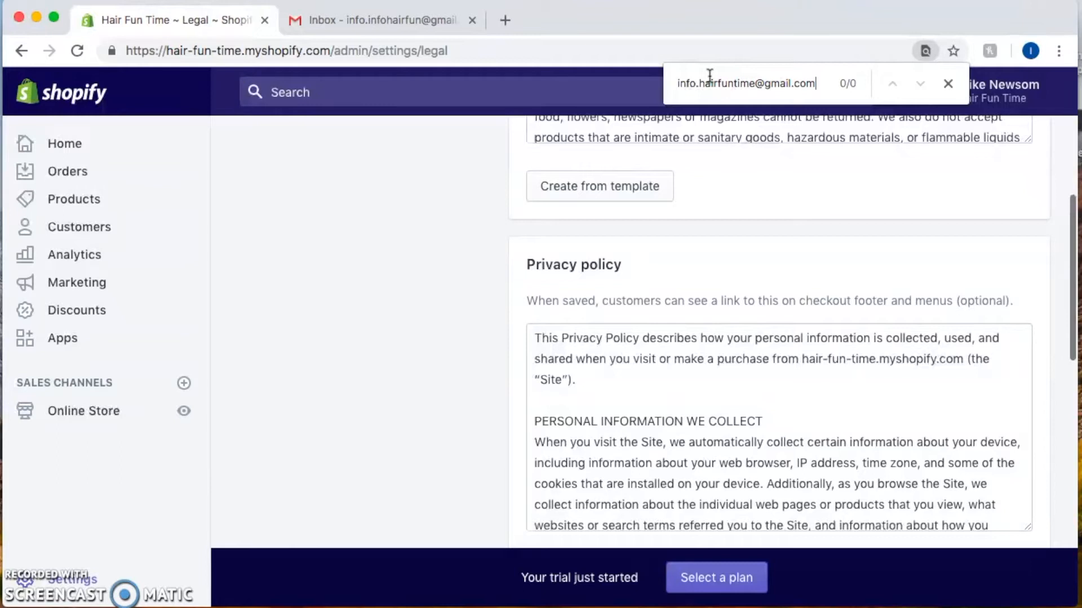
{"action": "double_click", "coordinate": [737, 86]}
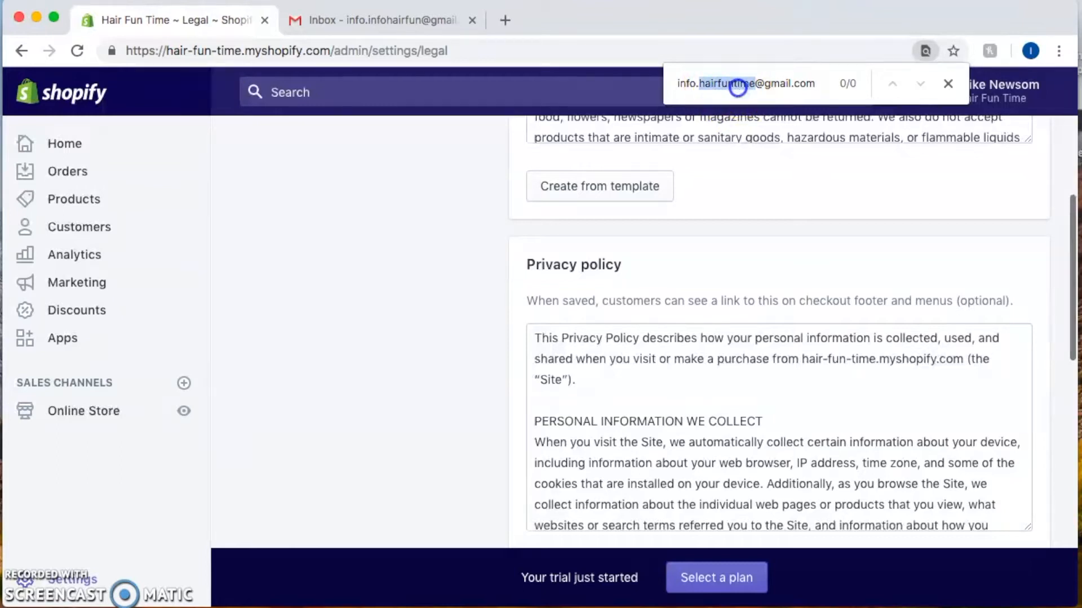
{"action": "left_click", "coordinate": [737, 86]}
{"action": "key", "text": "super+c"}
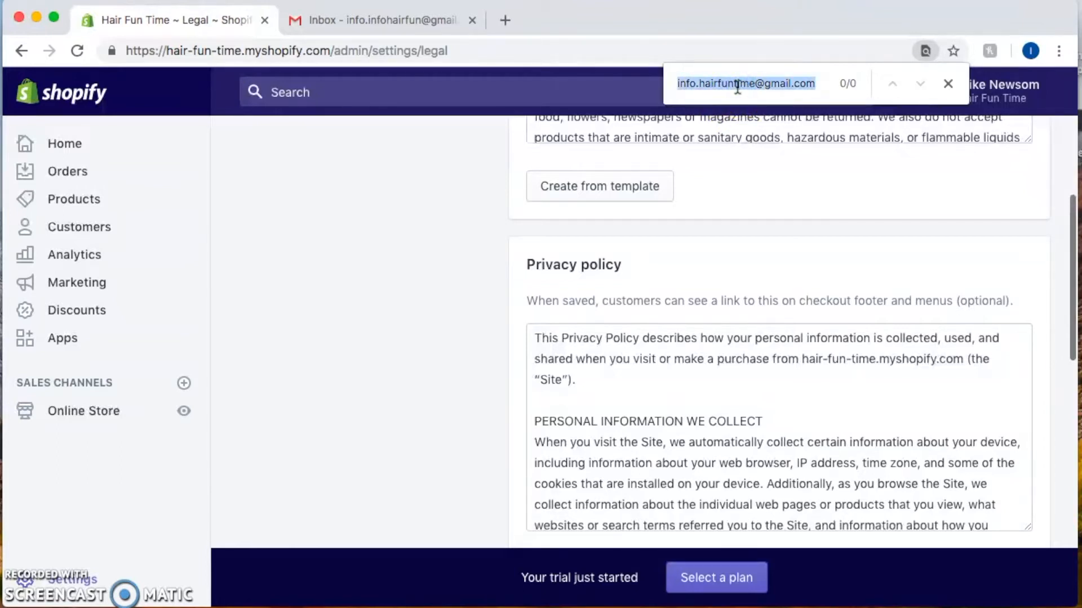
{"action": "key", "text": "BackSpace"}
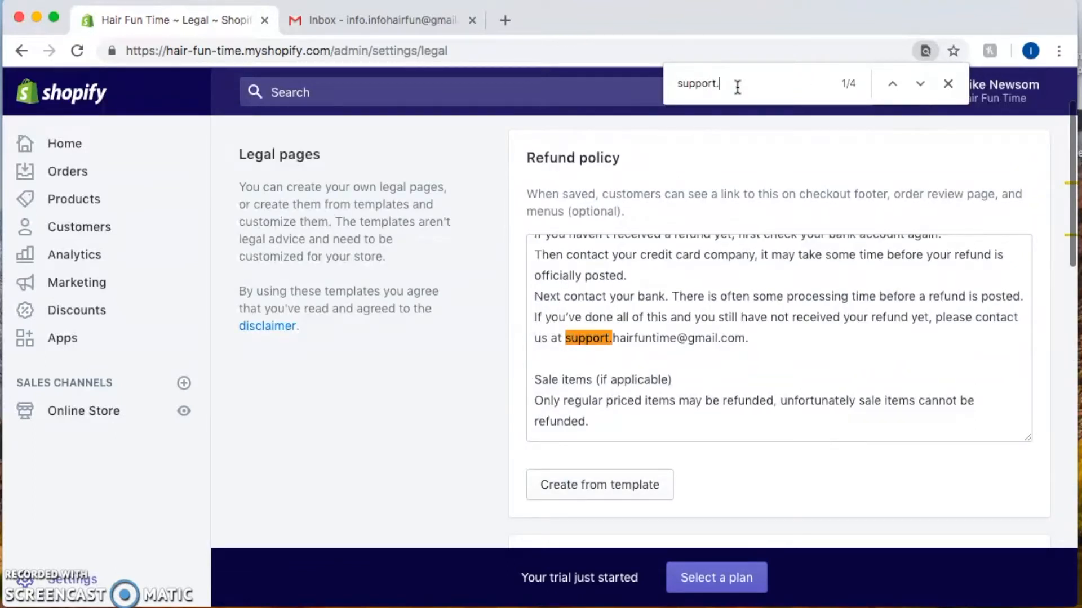
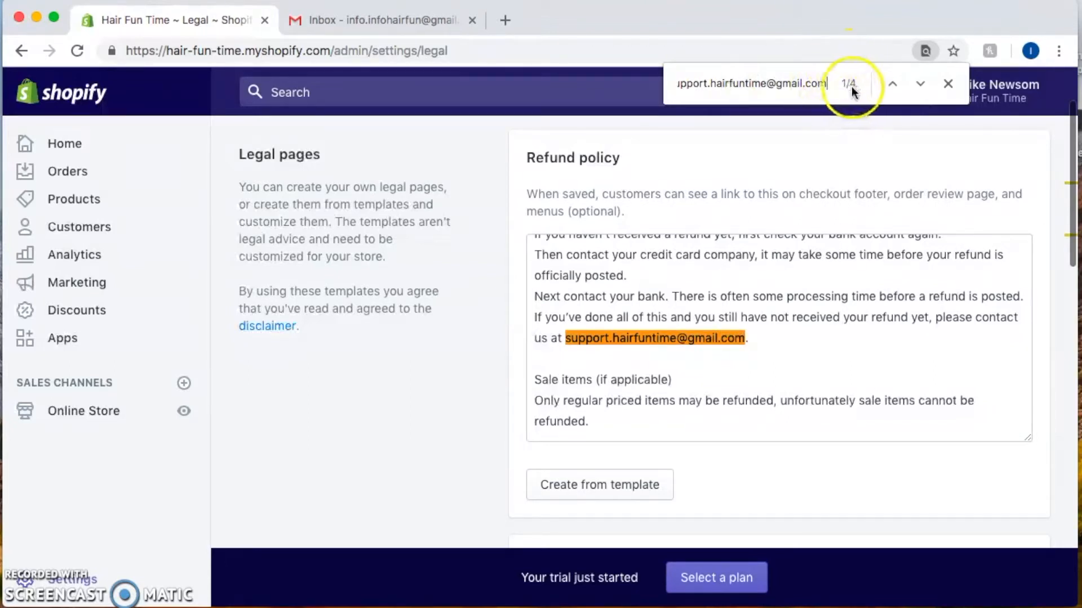
Paste the new Gmail address over the old support email in the refund-contact and exchanges sentences
{"action": "triple_click", "coordinate": [640, 339]}
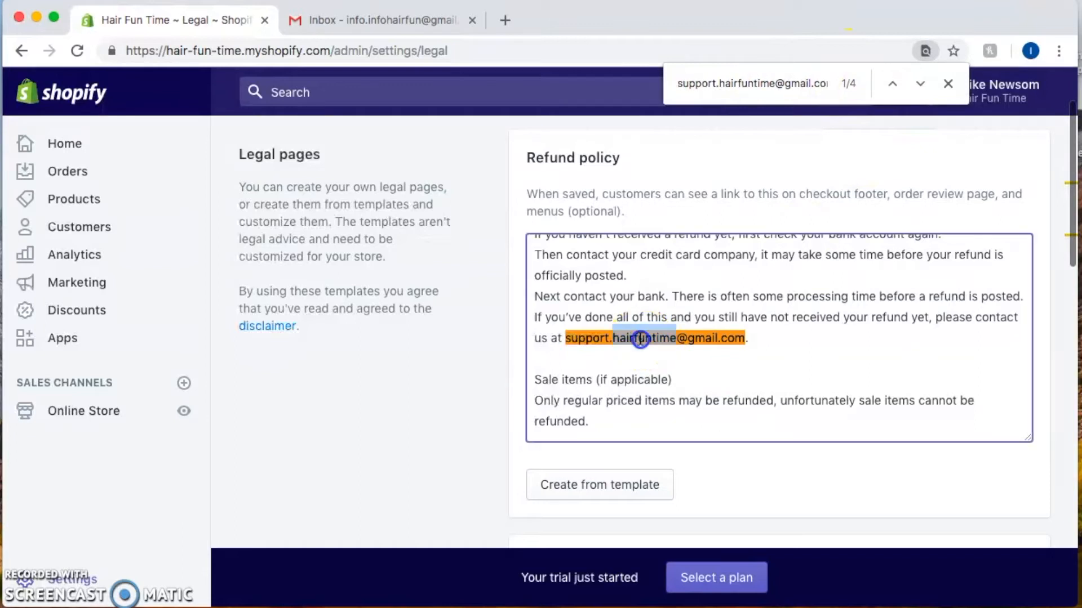
{"action": "left_click", "coordinate": [683, 347]}
{"action": "left_click_drag", "start_coordinate": [566, 338], "coordinate": [751, 331]}
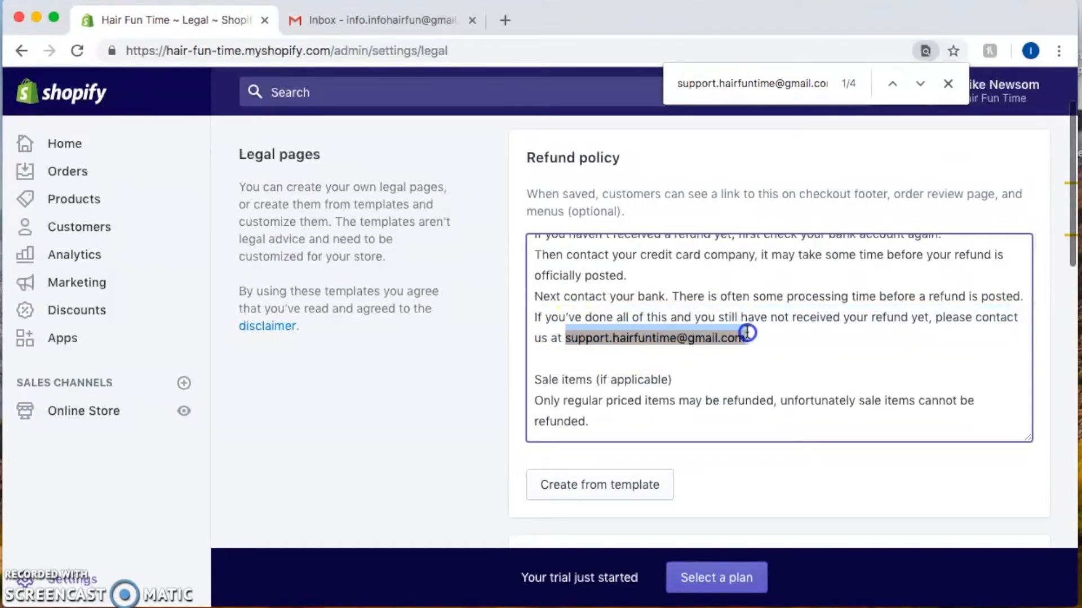
{"action": "key", "text": "BackSpace"}
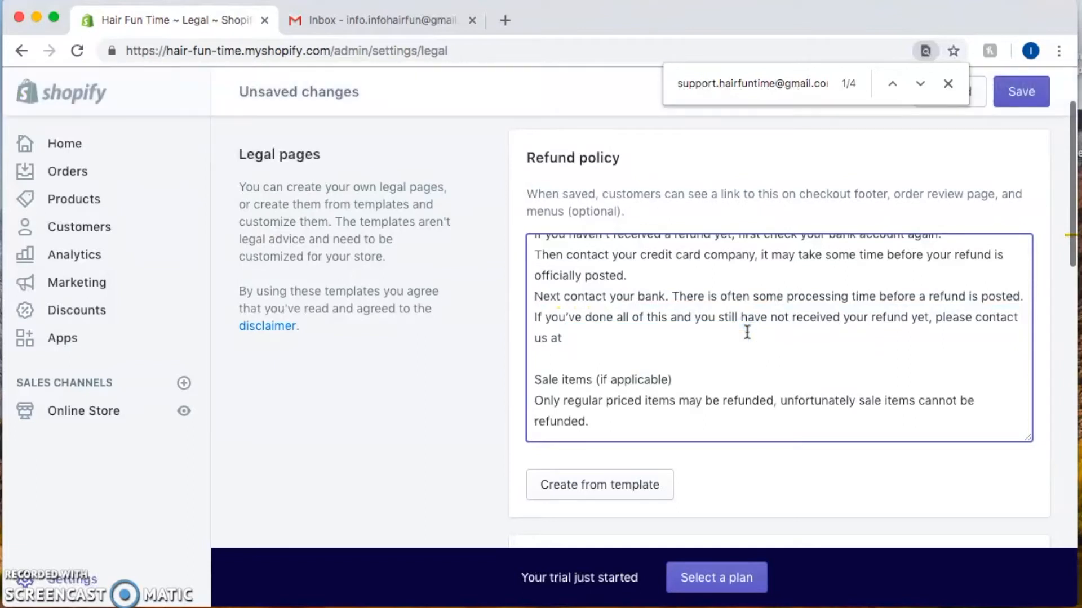
{"action": "key", "text": "super+v"}
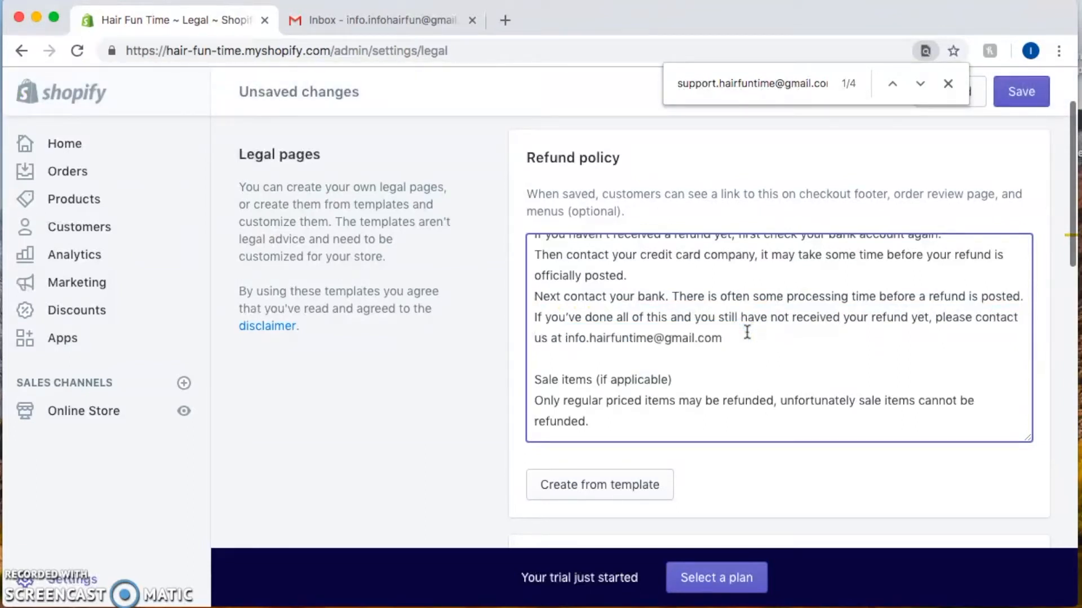
{"action": "left_click", "coordinate": [920, 85]}
{"action": "double_click", "coordinate": [795, 340]}
{"action": "left_click", "coordinate": [795, 340]}
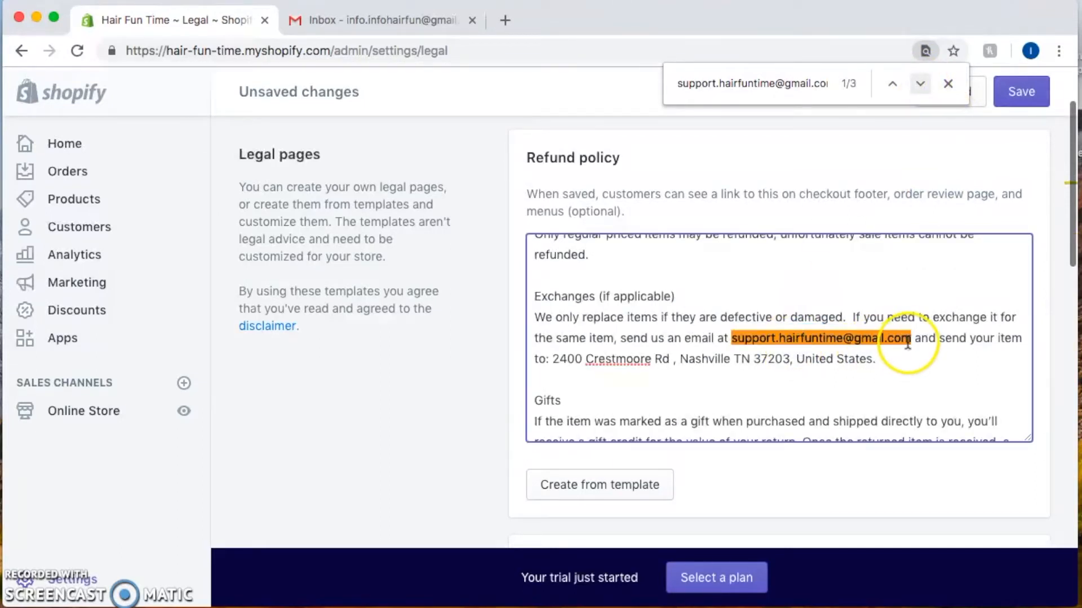
{"action": "key", "text": "BackSpace"}
{"action": "key", "text": "BackSpace"}
{"action": "key", "text": "BackSpace"}
{"action": "key", "text": "BackSpace"}
{"action": "key", "text": "BackSpace"}
{"action": "key", "text": "BackSpace"}
{"action": "key", "text": "BackSpace"}
{"action": "key", "text": "BackSpace"}
{"action": "key", "text": "BackSpace"}
{"action": "key", "text": "BackSpace"}
{"action": "key", "text": "BackSpace"}
{"action": "key", "text": "BackSpace"}
{"action": "key", "text": "BackSpace"}
{"action": "key", "text": "BackSpace"}
{"action": "key", "text": "BackSpace"}
{"action": "key", "text": "BackSpace"}
{"action": "key", "text": "BackSpace"}
{"action": "key", "text": "BackSpace"}
{"action": "key", "text": "BackSpace"}
{"action": "key", "text": "BackSpace"}
{"action": "key", "text": "BackSpace"}
{"action": "key", "text": "BackSpace"}
{"action": "key", "text": "BackSpace"}
{"action": "key", "text": "BackSpace"}
{"action": "key", "text": "BackSpace"}
{"action": "key", "text": "BackSpace"}
{"action": "key", "text": "BackSpace"}
{"action": "key", "text": "BackSpace"}
{"action": "key", "text": "BackSpace"}
{"action": "key", "text": "super+v"}
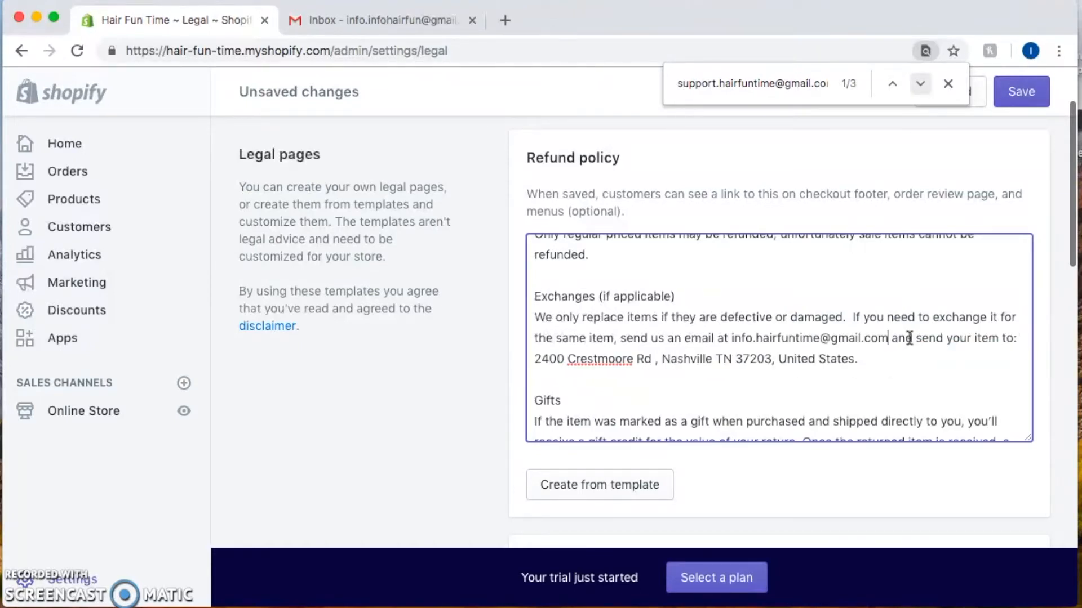
Replace the old support address in the Privacy policy contact section with the new Gmail address
{"action": "left_click", "coordinate": [922, 84]}
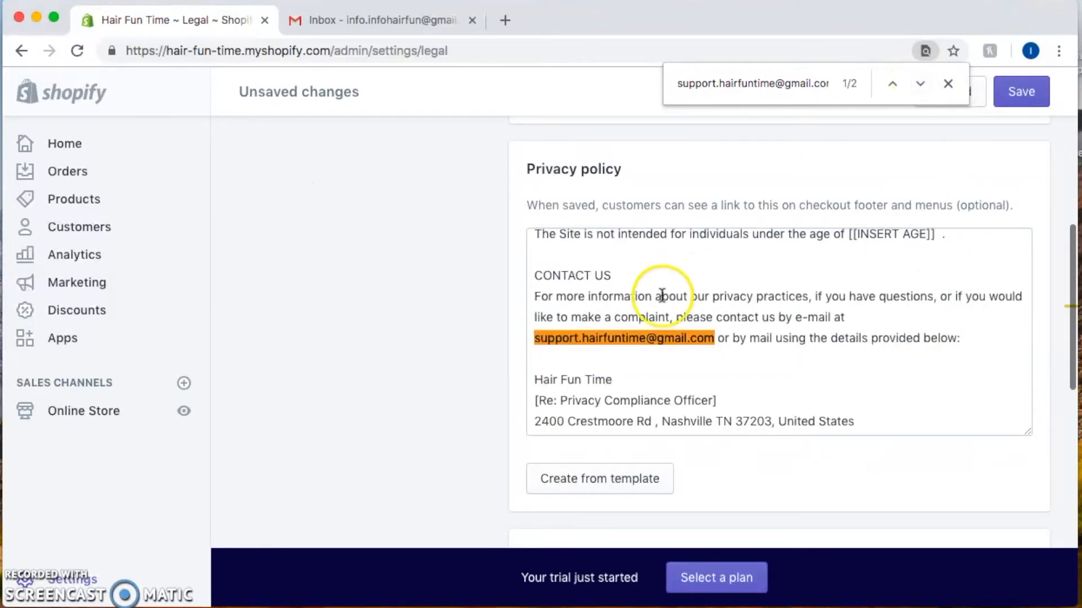
{"action": "left_click_drag", "start_coordinate": [716, 341], "coordinate": [536, 340]}
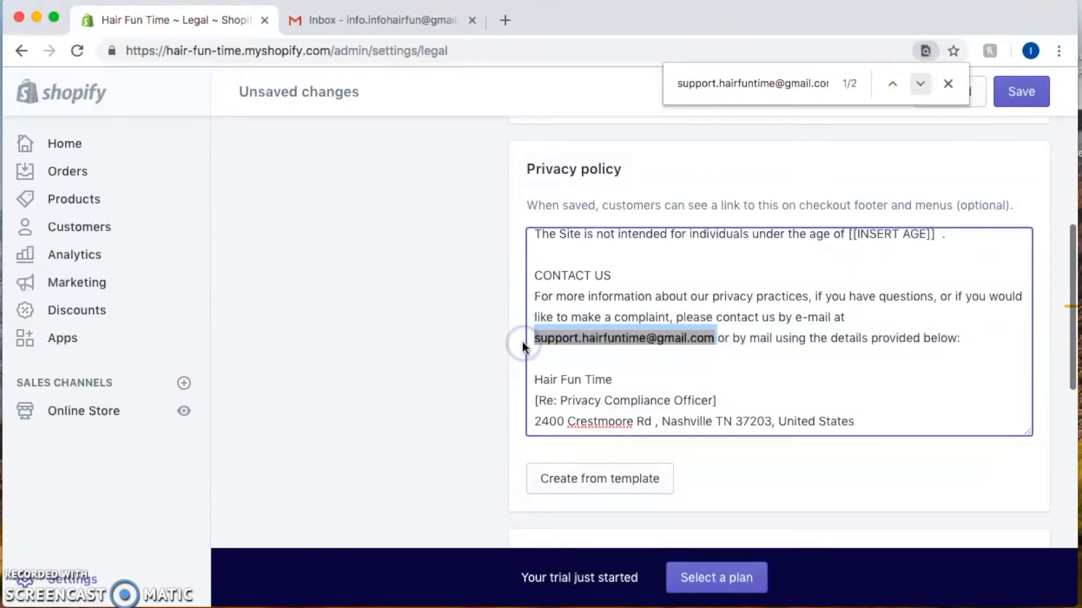
{"action": "key", "text": "super+v"}
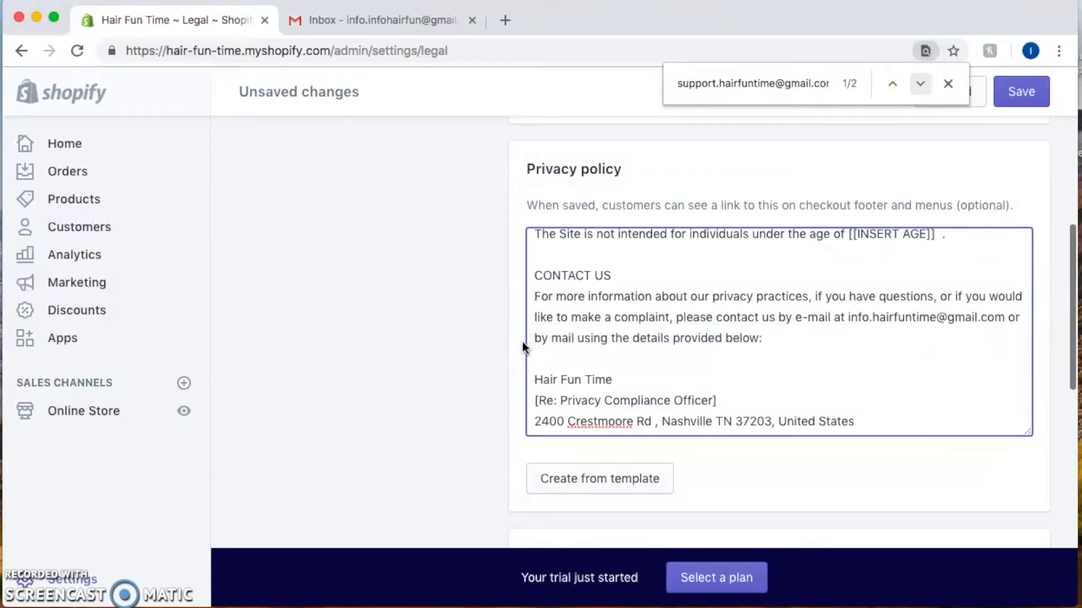
Replace the old support address in the Terms of service contact paragraph with the new Gmail address
{"action": "left_click", "coordinate": [920, 84]}
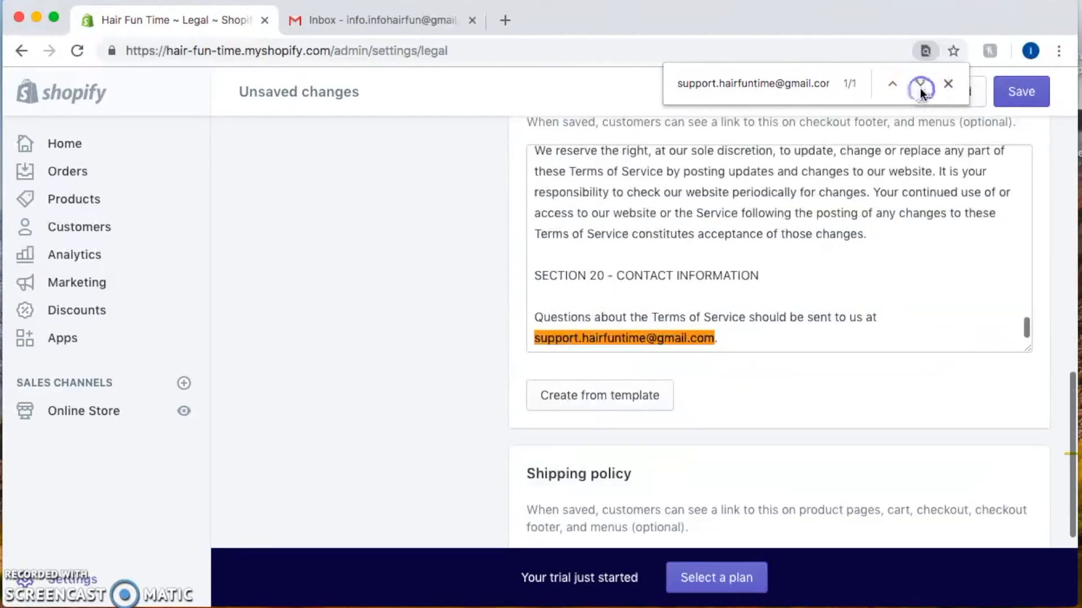
{"action": "triple_click", "coordinate": [609, 340]}
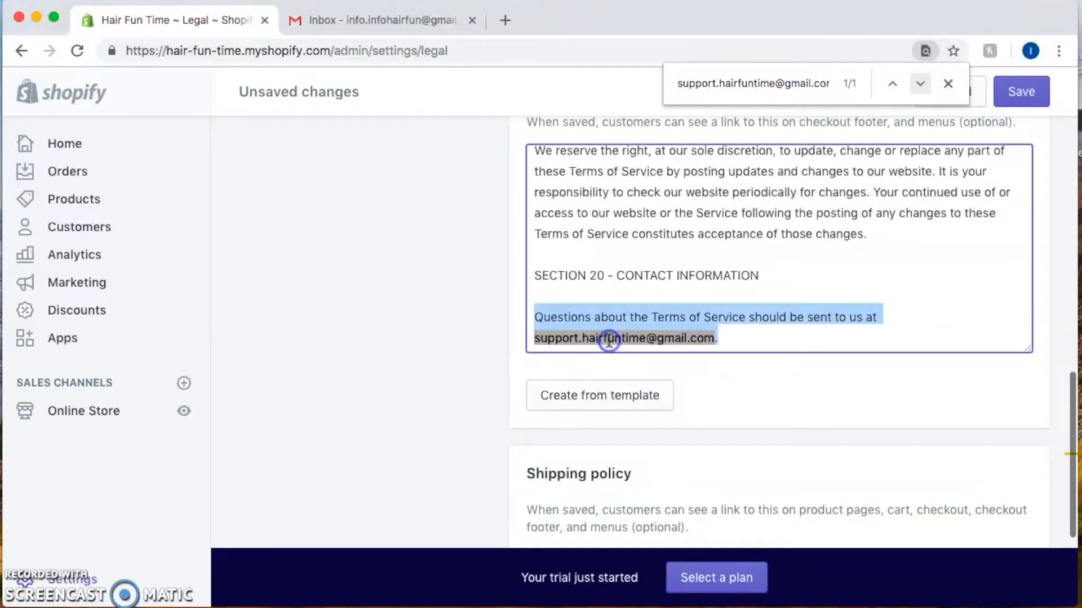
{"action": "triple_click", "coordinate": [604, 344]}
{"action": "left_click_drag", "start_coordinate": [708, 357], "coordinate": [532, 340]}
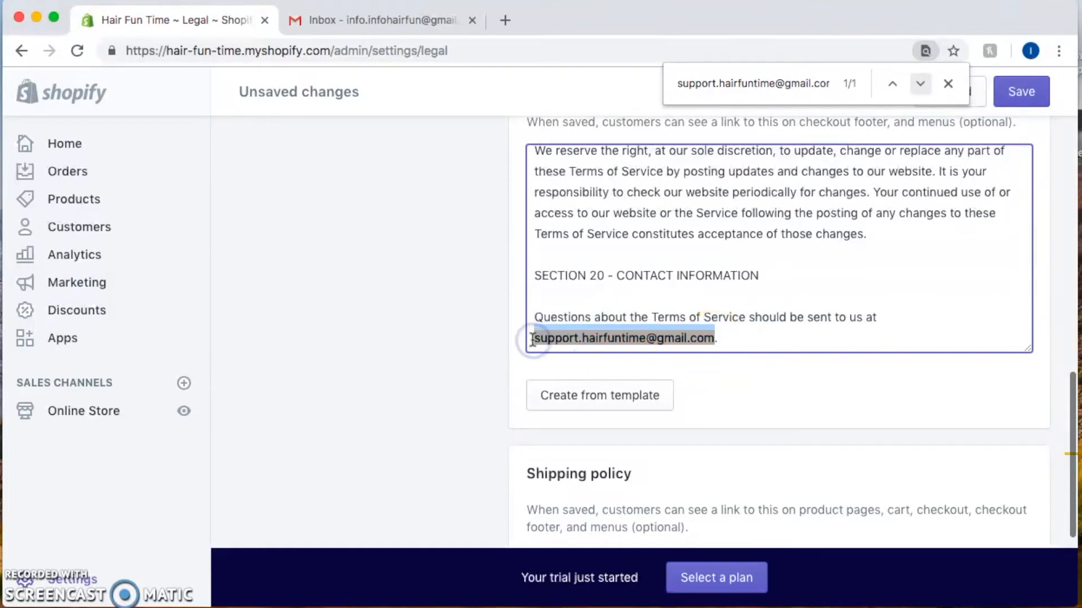
{"action": "key", "text": "super+v"}
Close the browser's find bar over the Legal policies page
{"action": "scroll", "coordinate": [688, 343], "scroll_direction": "down", "scroll_amount": 4}
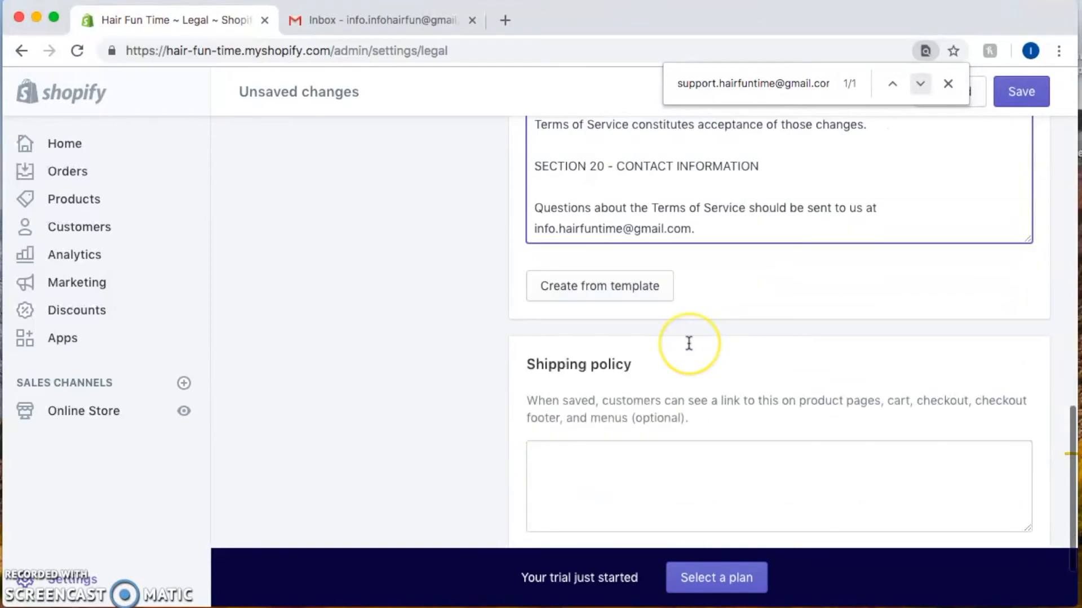
{"action": "scroll", "coordinate": [689, 343], "scroll_direction": "up", "scroll_amount": 6}
{"action": "scroll", "coordinate": [688, 342], "scroll_direction": "up", "scroll_amount": 1}
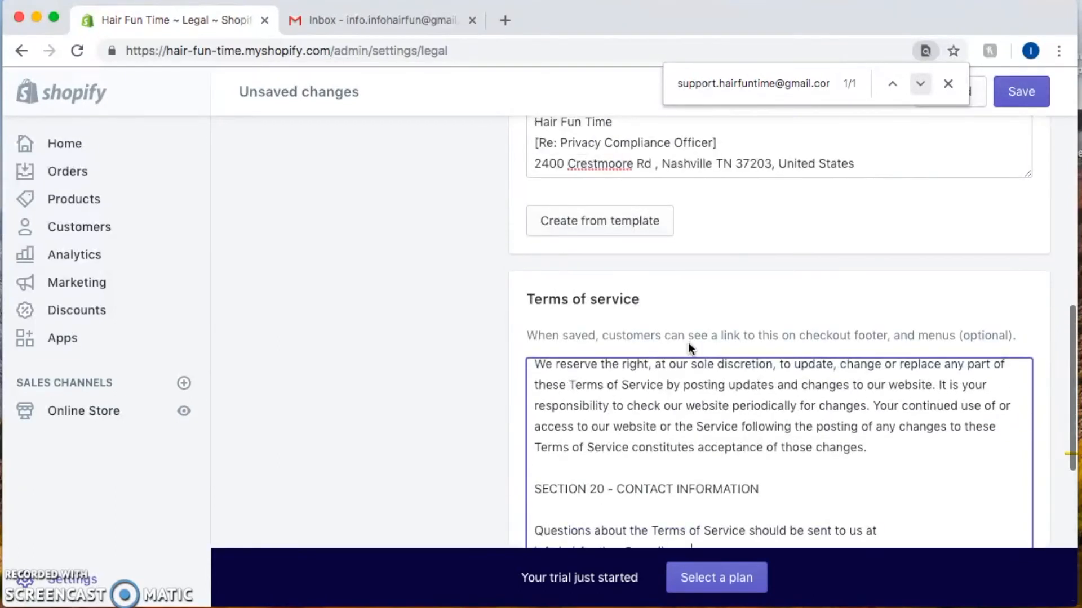
{"action": "left_click", "coordinate": [947, 83]}
Check each policy's contact email, including Terms of service Section 20, for the new Gmail address
{"action": "scroll", "coordinate": [482, 335], "scroll_direction": "up", "scroll_amount": 10}
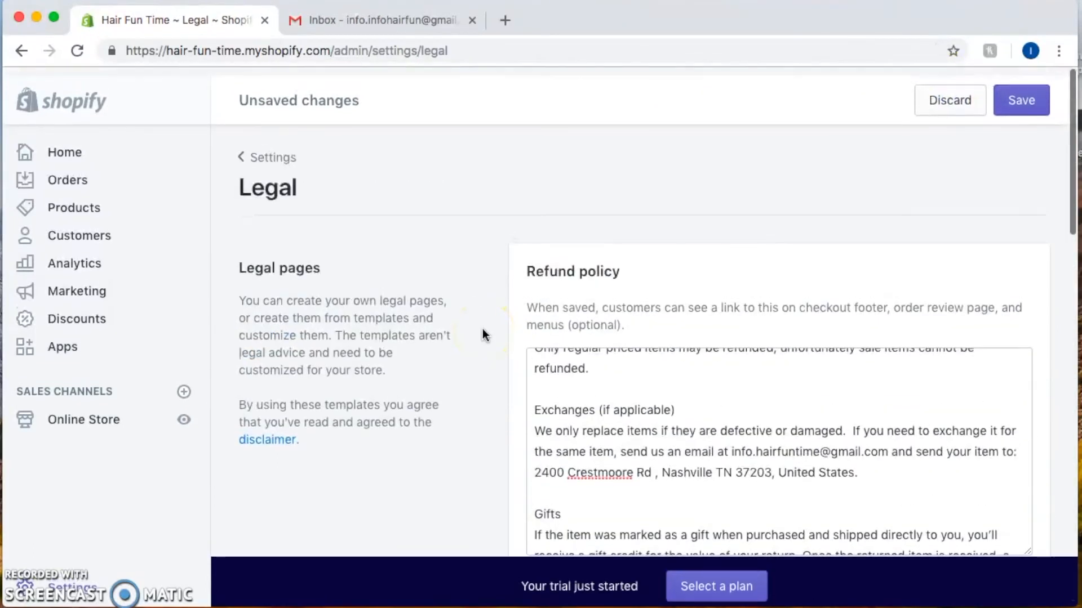
{"action": "scroll", "coordinate": [483, 335], "scroll_direction": "down", "scroll_amount": 5}
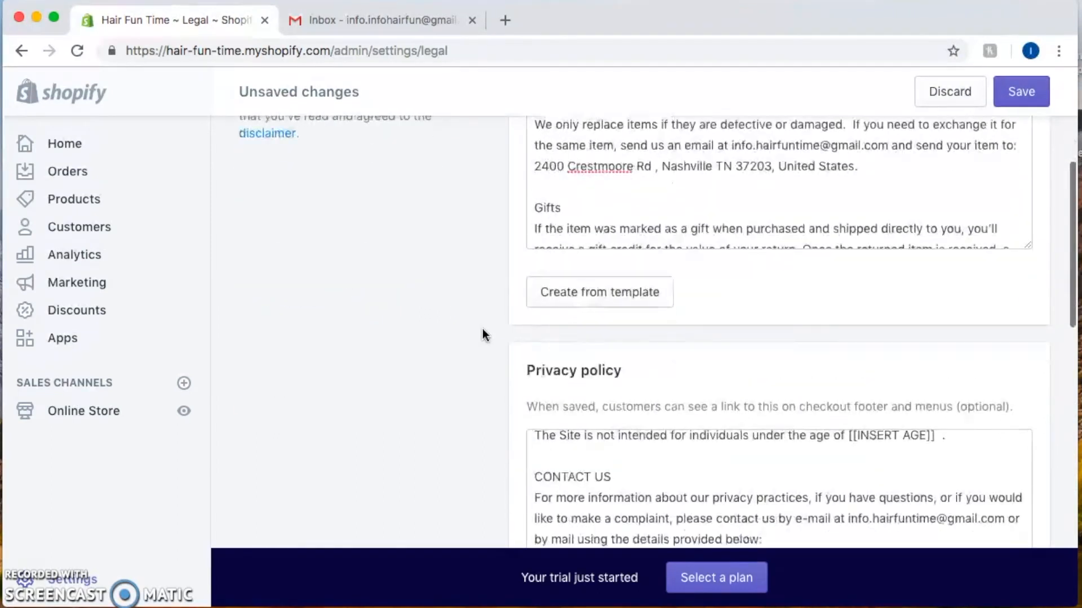
{"action": "scroll", "coordinate": [483, 335], "scroll_direction": "down", "scroll_amount": 6}
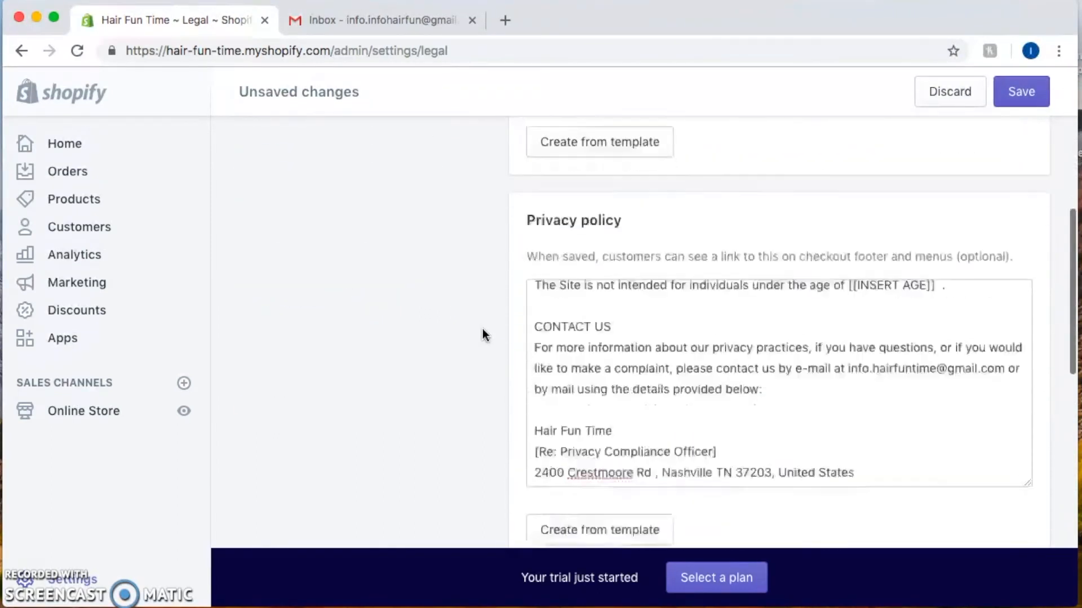
{"action": "scroll", "coordinate": [483, 335], "scroll_direction": "down", "scroll_amount": 4}
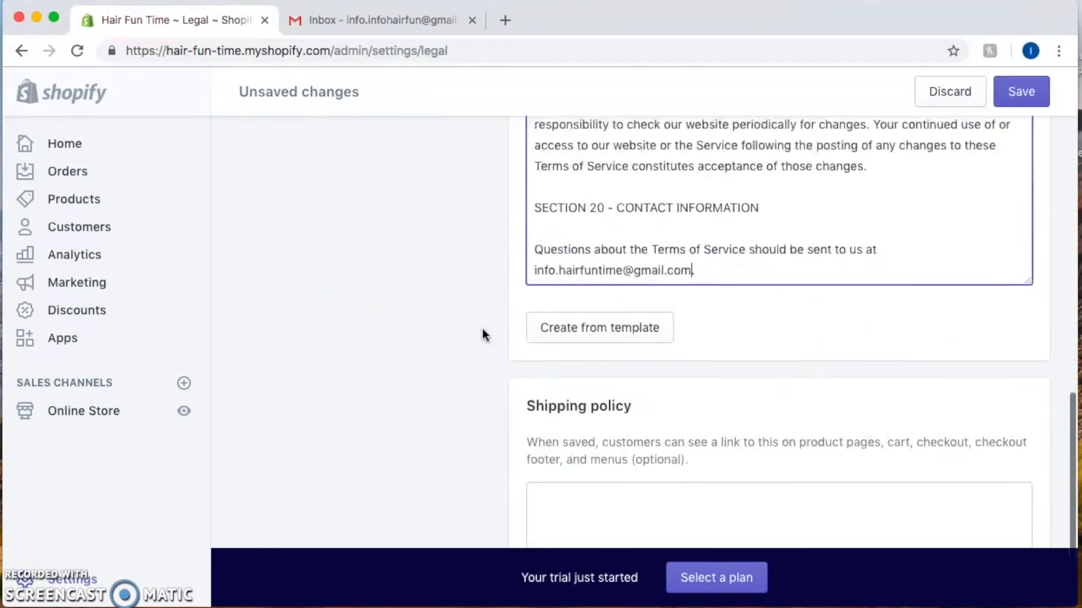
{"action": "scroll", "coordinate": [483, 335], "scroll_direction": "up", "scroll_amount": 6}
{"action": "scroll", "coordinate": [483, 335], "scroll_direction": "down", "scroll_amount": 3}
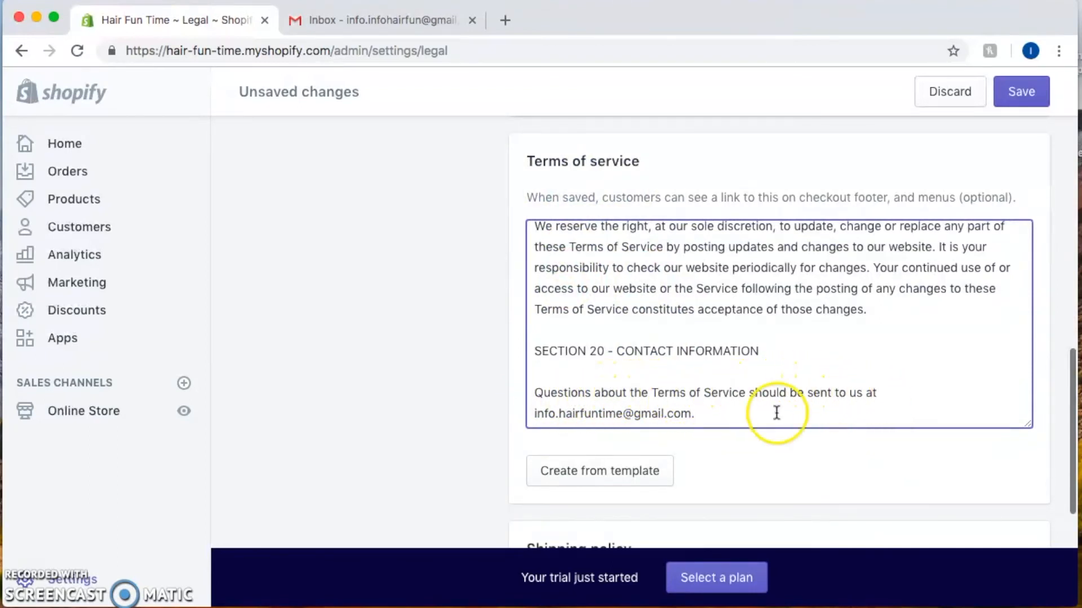
{"action": "scroll", "coordinate": [638, 410], "scroll_direction": "up", "scroll_amount": 5}
{"action": "scroll", "coordinate": [638, 410], "scroll_direction": "up", "scroll_amount": 10}
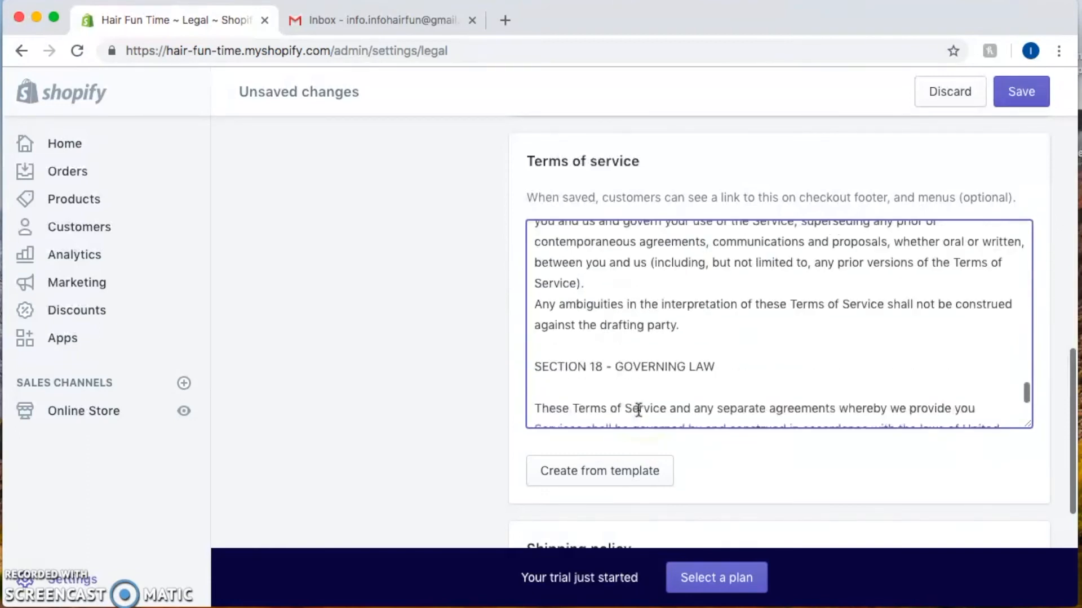
{"action": "scroll", "coordinate": [610, 246], "scroll_direction": "up", "scroll_amount": 3}
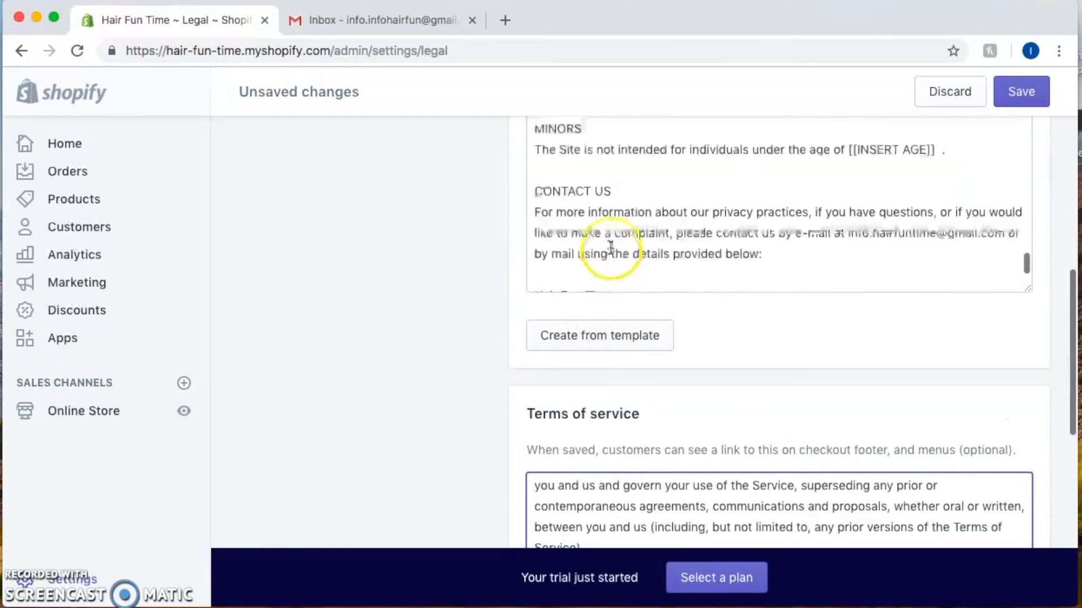
{"action": "scroll", "coordinate": [434, 242], "scroll_direction": "up", "scroll_amount": 6}
{"action": "scroll", "coordinate": [432, 235], "scroll_direction": "up", "scroll_amount": 3}
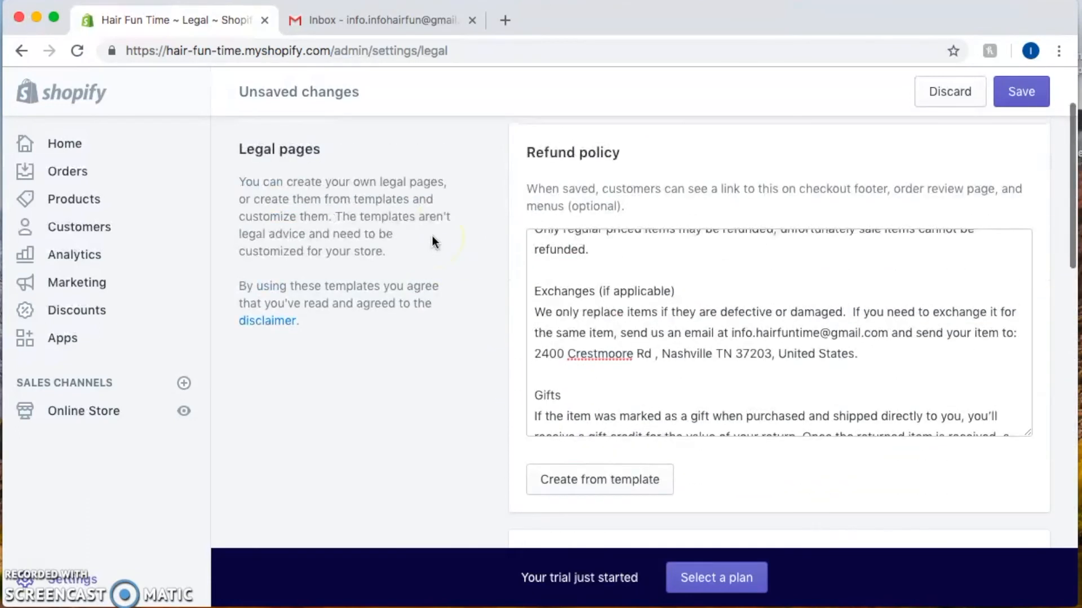
{"action": "key", "text": "super+f"}
{"action": "key", "text": "super+v"}
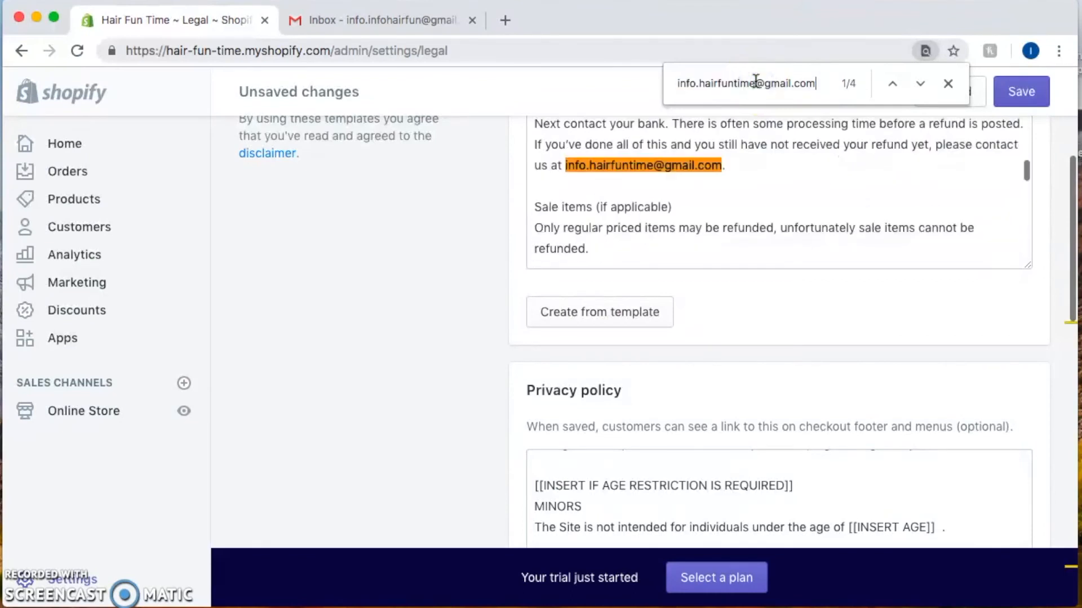
{"action": "scroll", "coordinate": [760, 171], "scroll_direction": "up", "scroll_amount": 5}
{"action": "scroll", "coordinate": [758, 164], "scroll_direction": "down", "scroll_amount": 5}
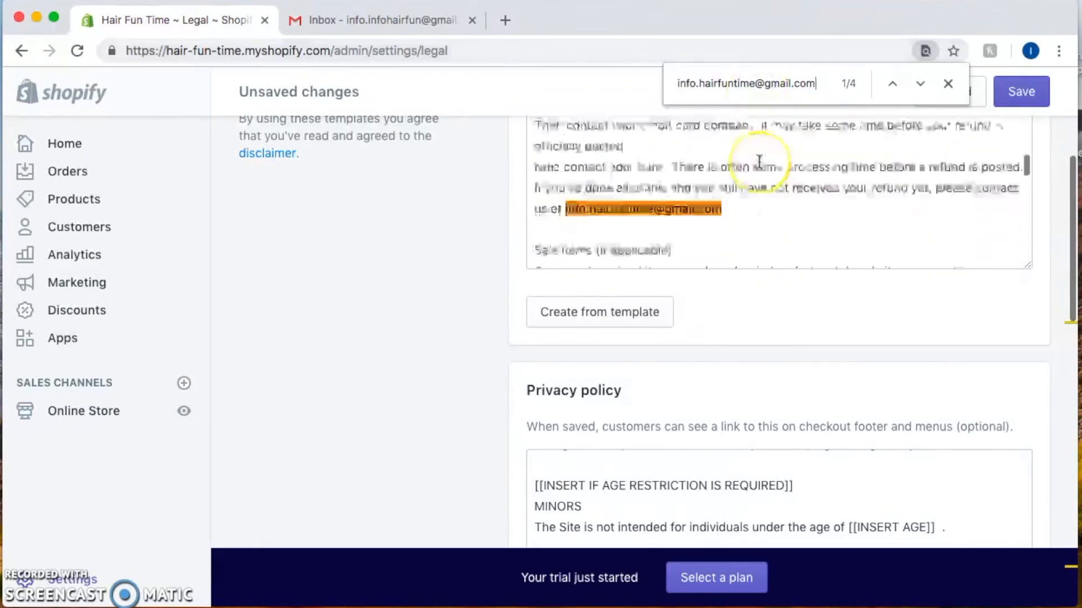
{"action": "left_click", "coordinate": [946, 83]}
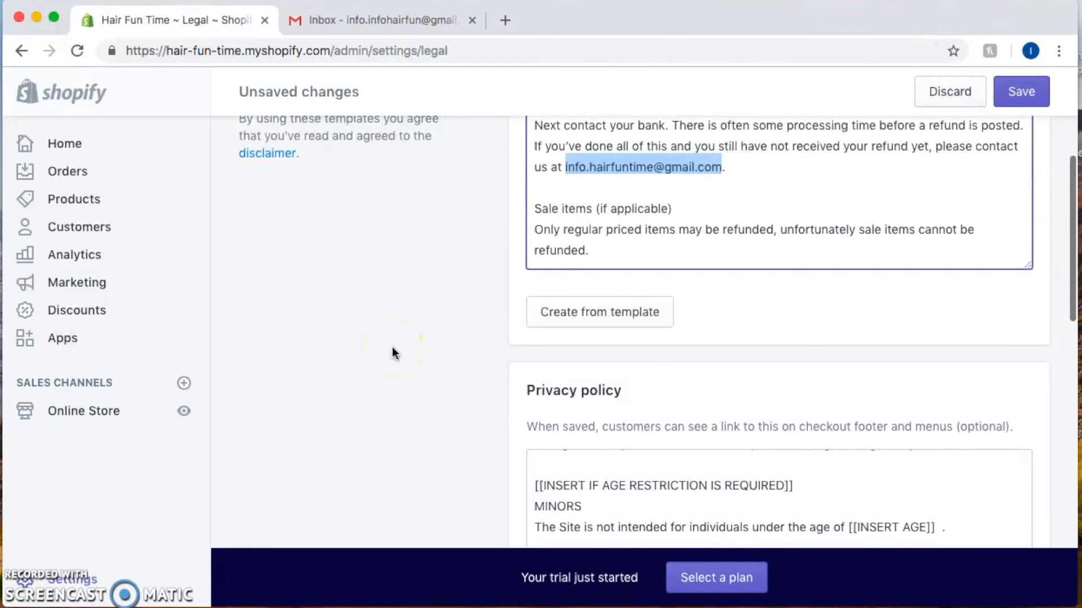
{"action": "scroll", "coordinate": [395, 353], "scroll_direction": "up", "scroll_amount": 5}
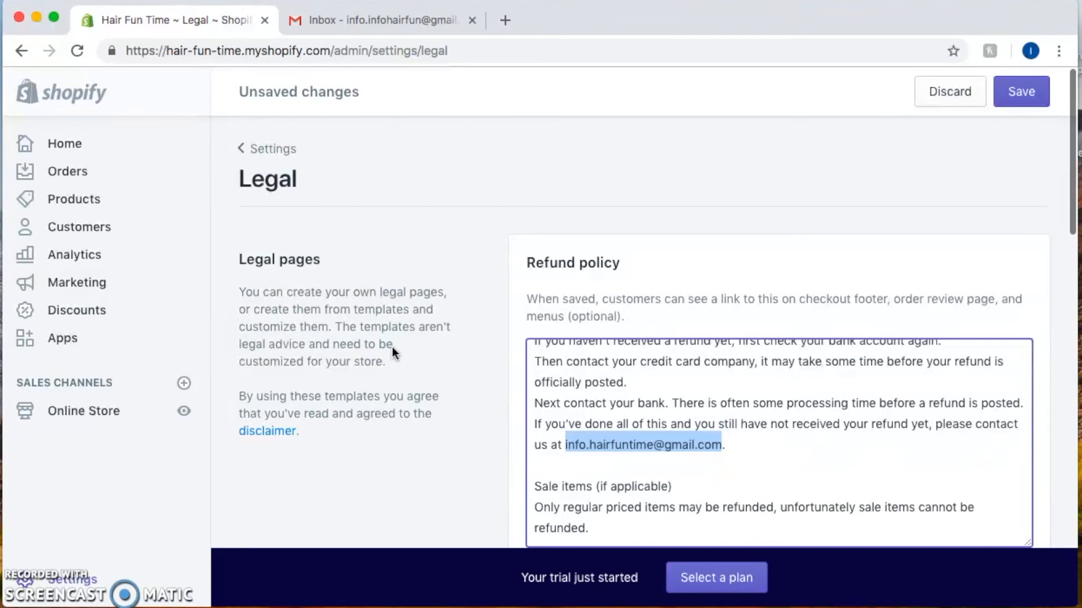
{"action": "left_click", "coordinate": [403, 25]}
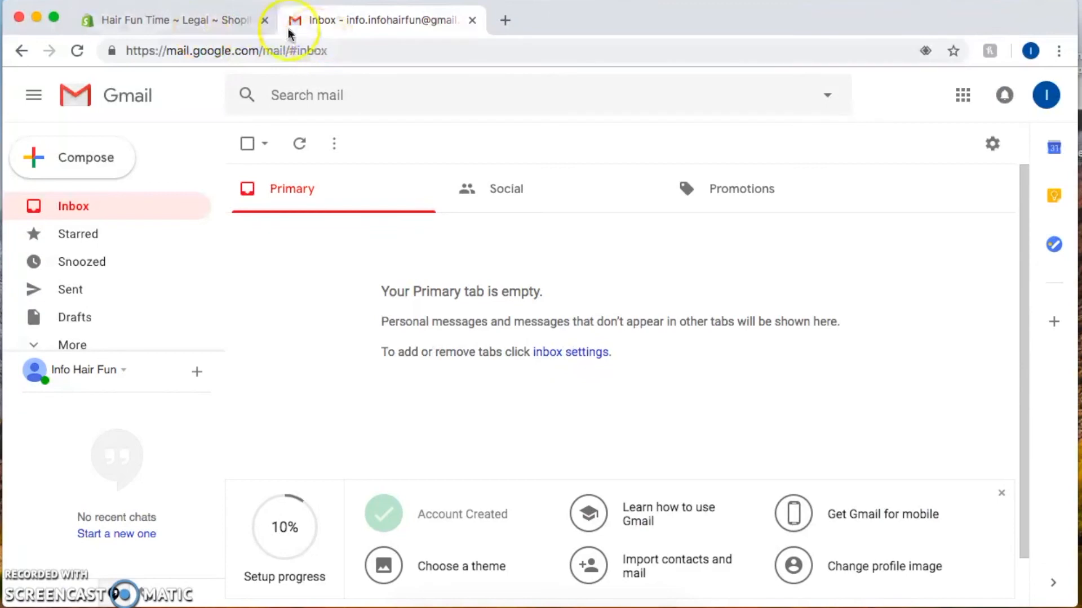
{"action": "left_click", "coordinate": [198, 22]}
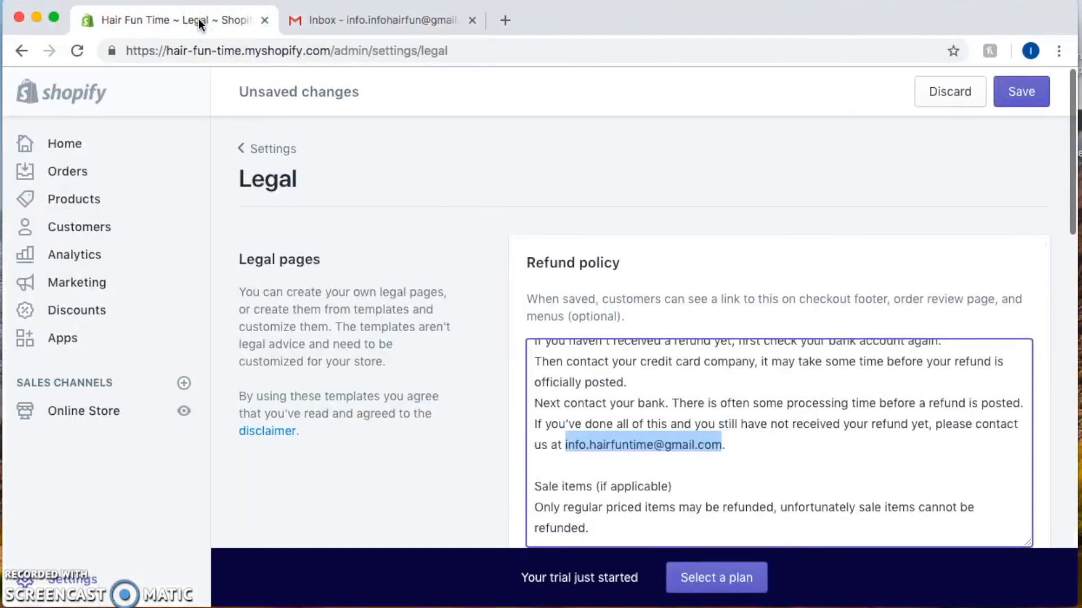